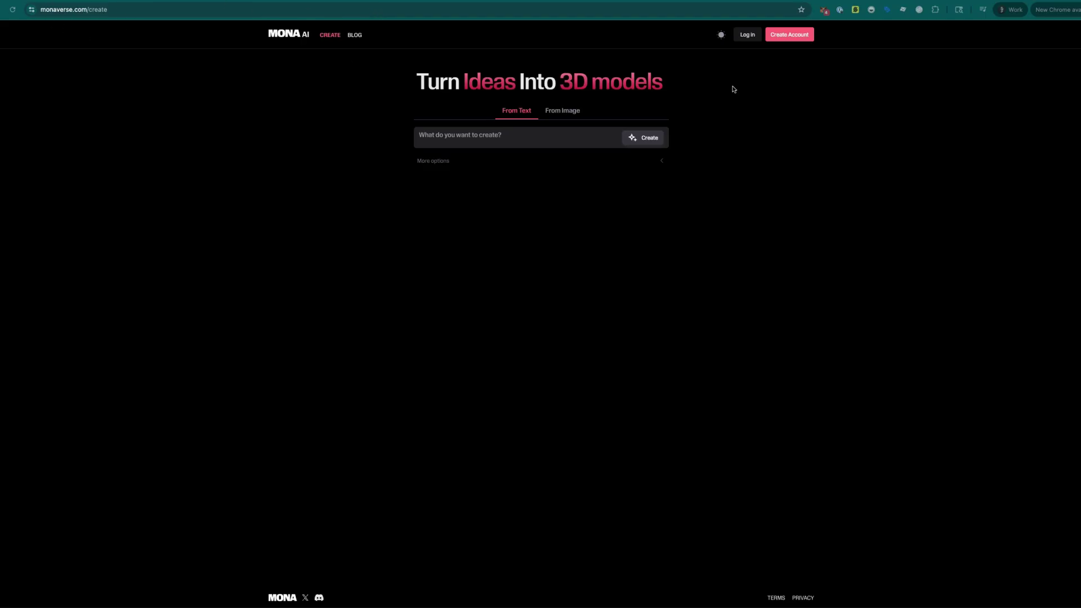
- Enter the account email in the sign-in form and request a one-time password
click(783, 57)
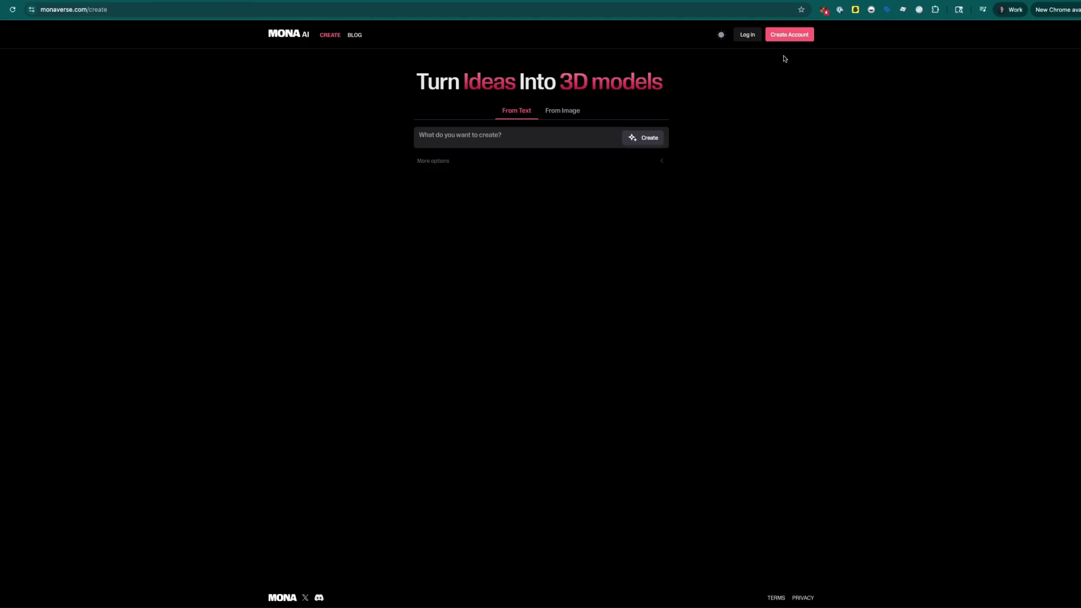
click(749, 35)
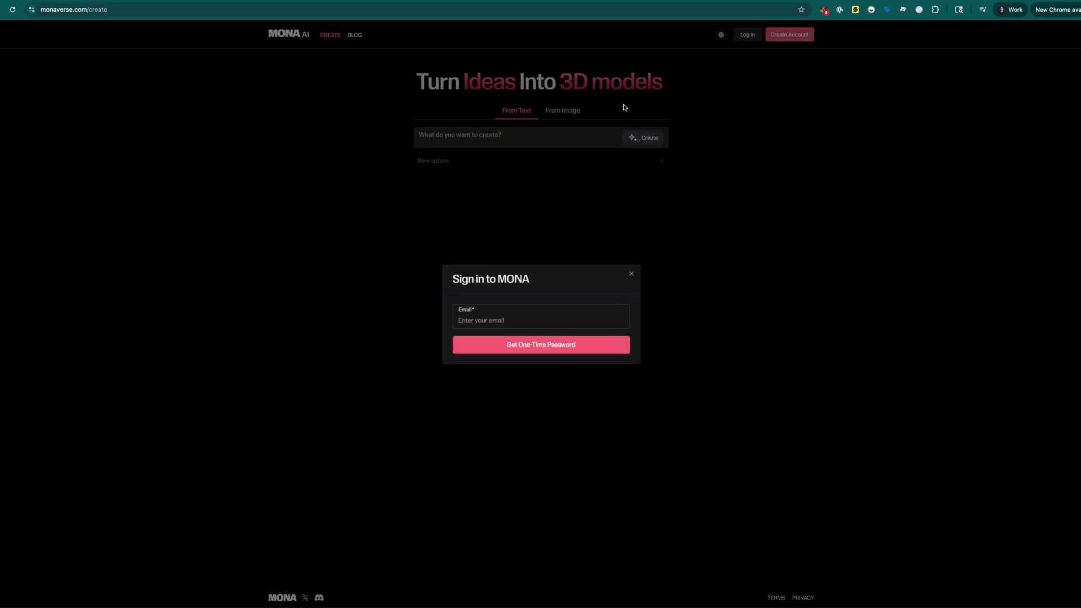
click(497, 307)
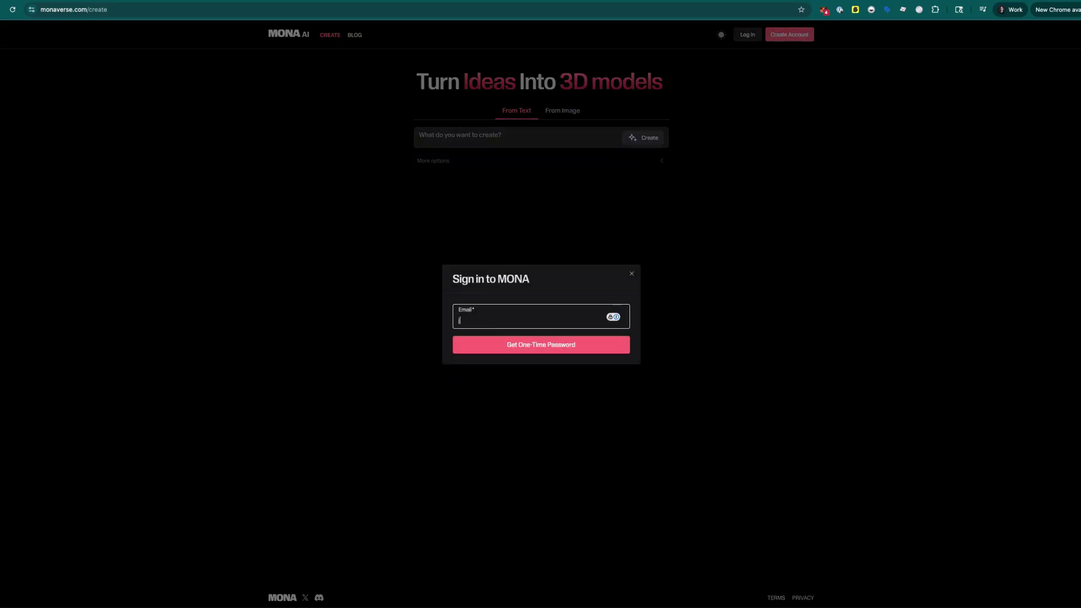
click(530, 345)
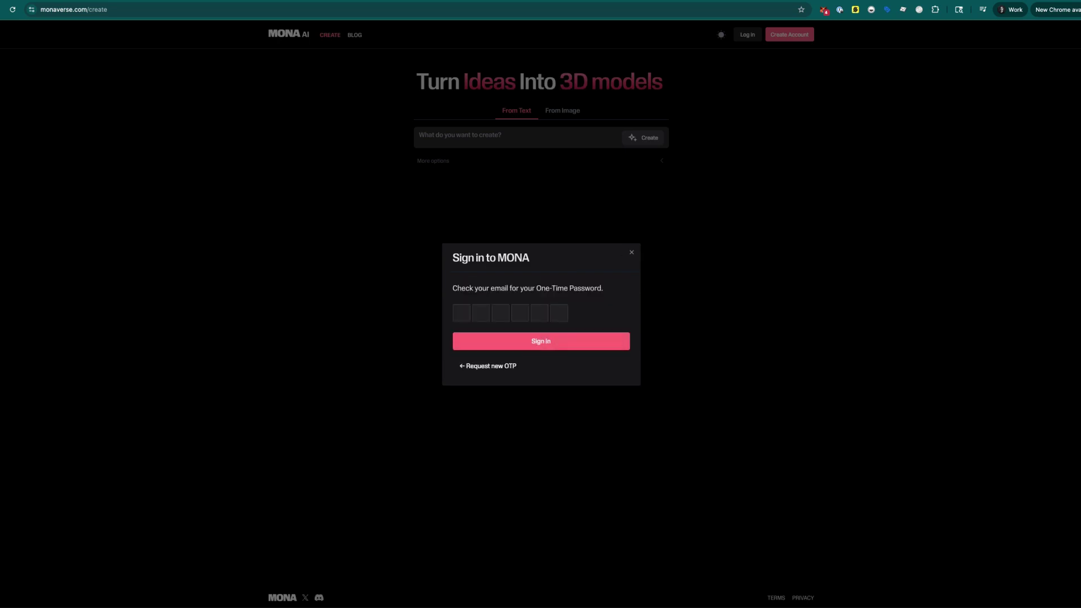
- Paste the emailed one-time code into the boxes and sign in
key(super+Tab)
click(460, 313)
key(super+v)
click(540, 348)
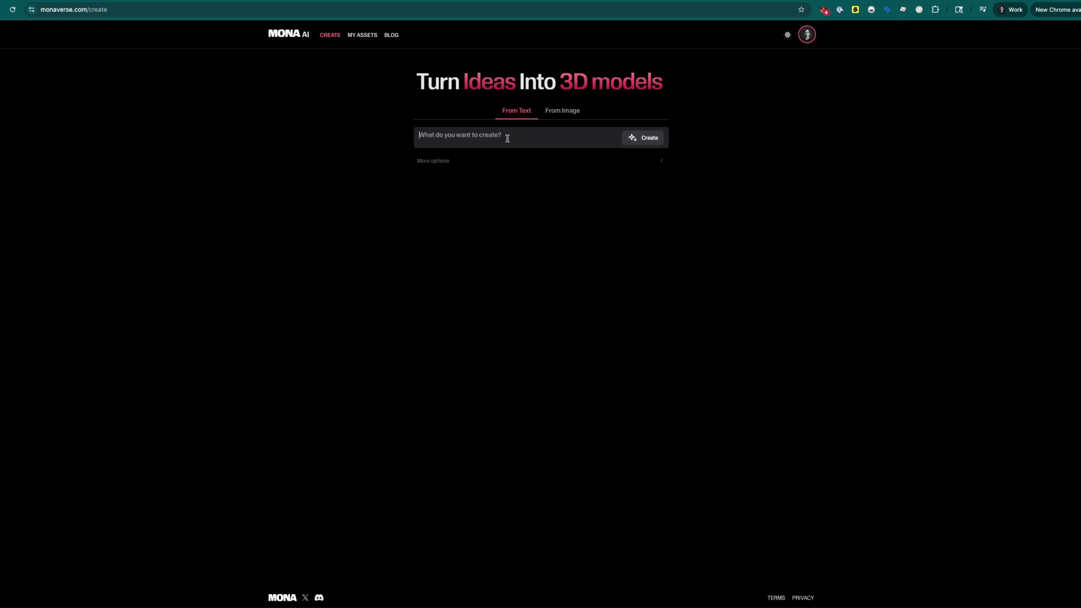
- In From Text mode, enter the prompt 'A mid century modern chair', fixing the misspelling
click(565, 112)
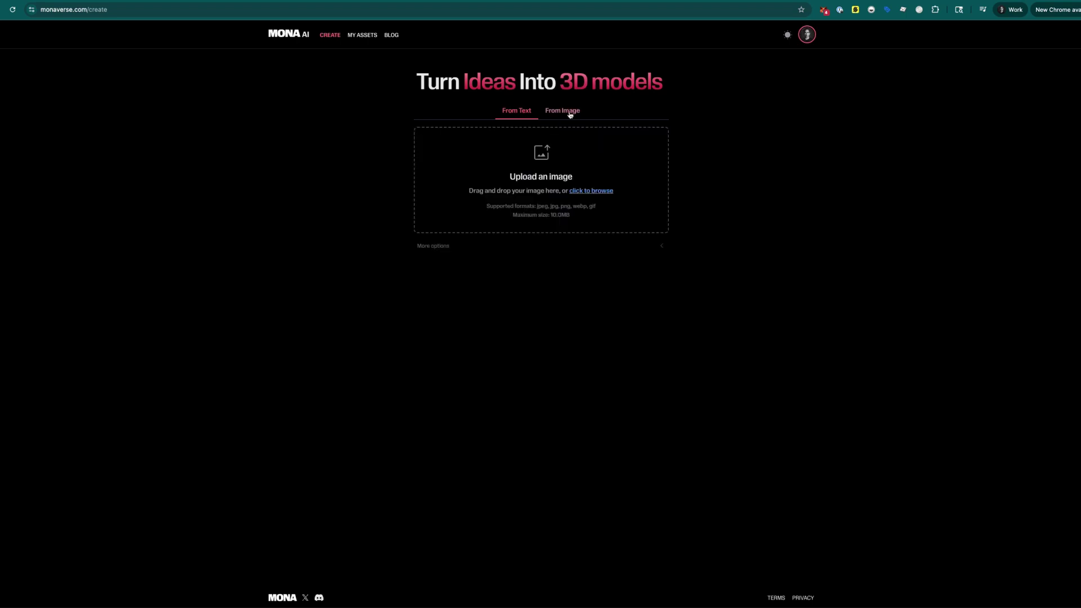
click(523, 110)
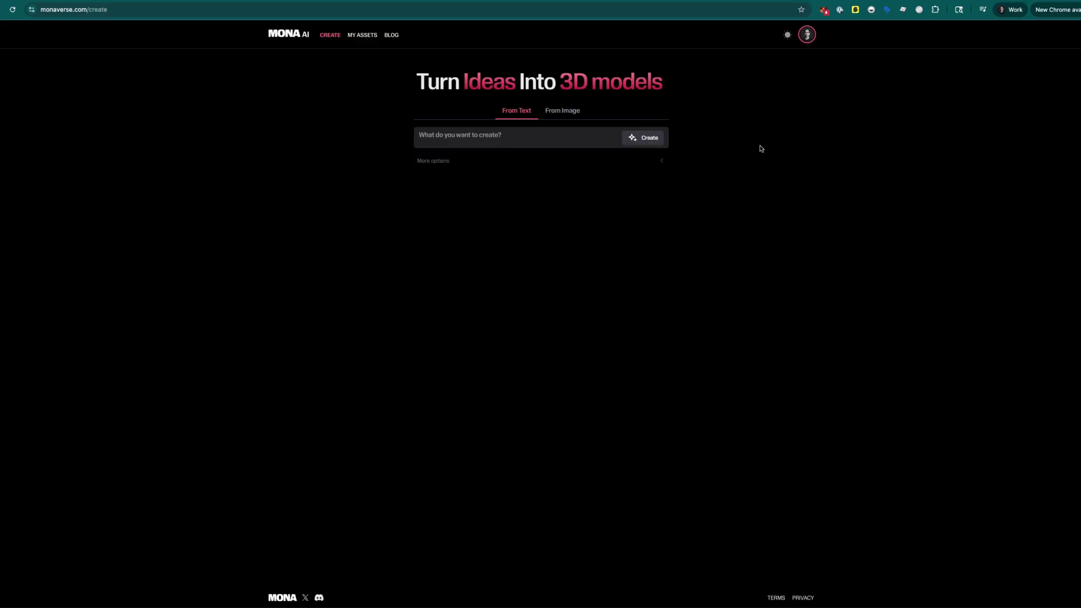
text(A mid century modern chari)
key(BackSpace)
key(BackSpace)
- Create the First Look image from the mid century modern chair prompt
click(640, 140)
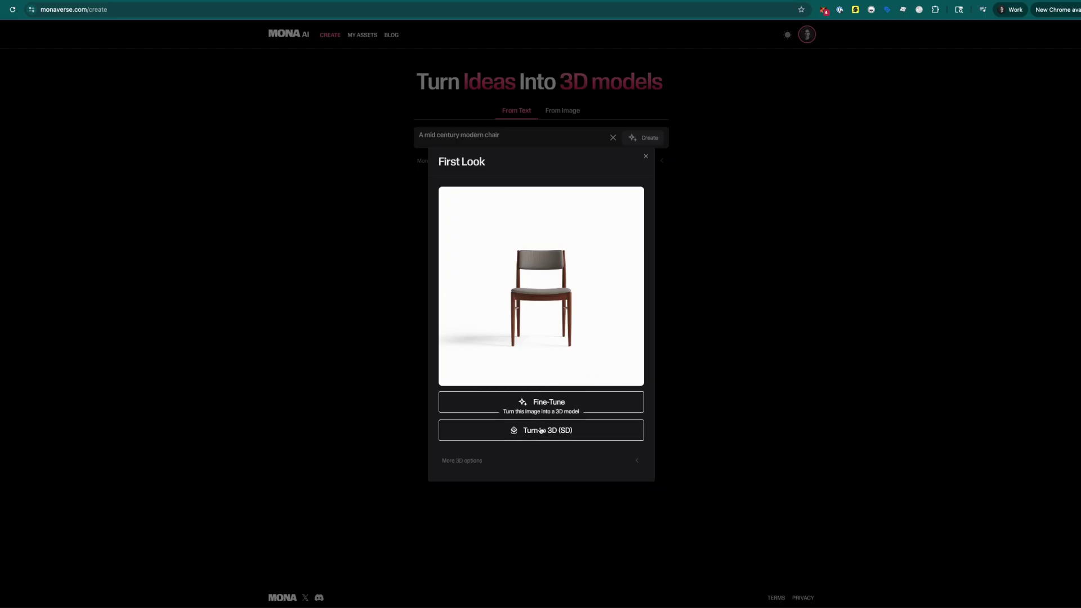
- Convert the chair image to an SD 3D model and orbit to a raised three-quarter view
click(541, 434)
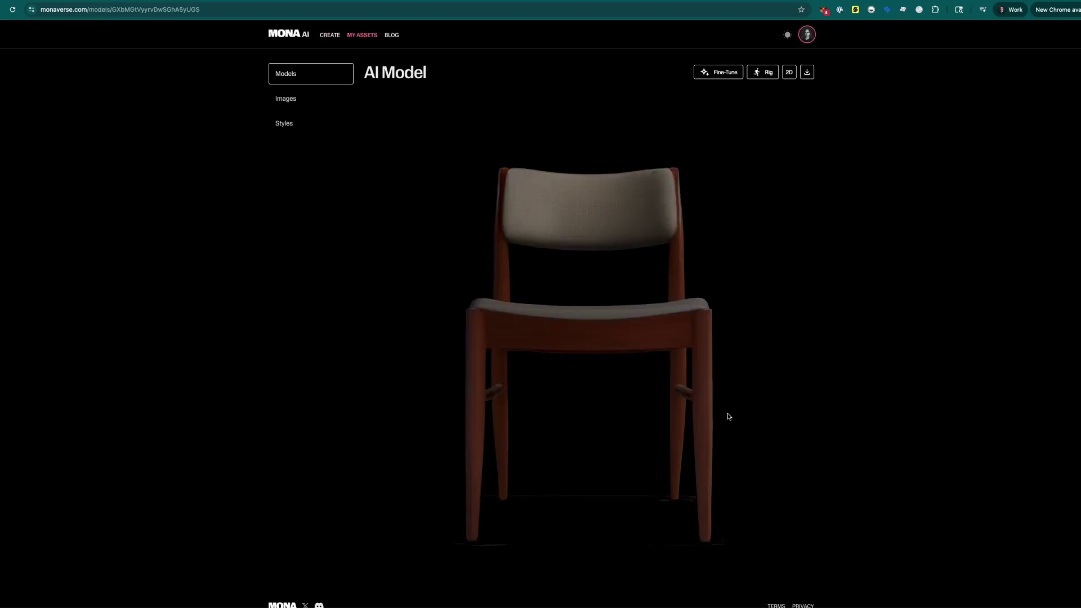
drag(636, 416, 676, 313)
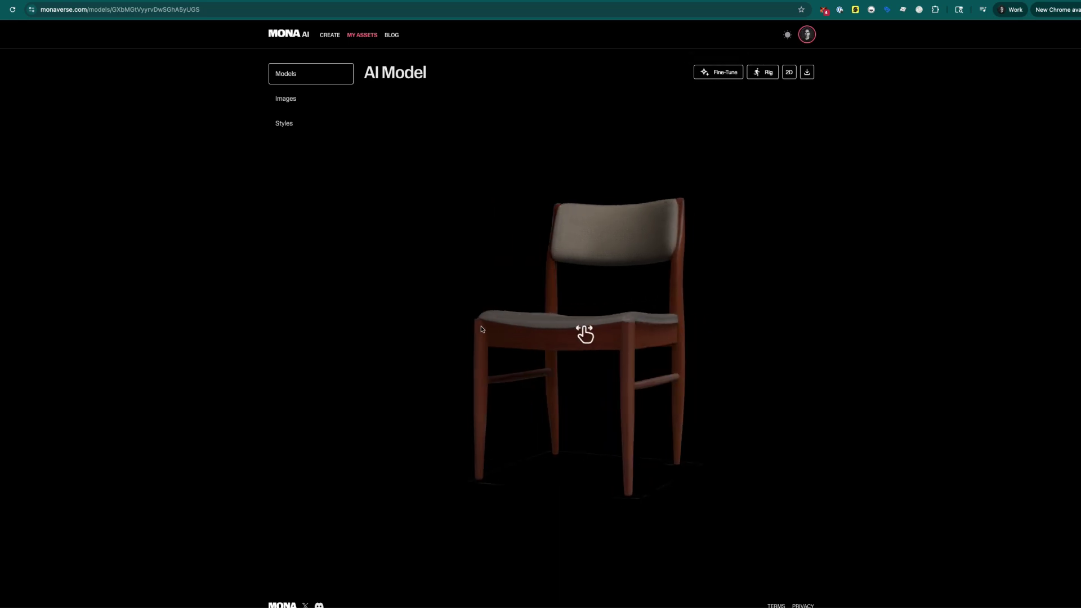
- Fine-tune the chair image with 'Make the fabric green instead' to get green upholstery
click(718, 72)
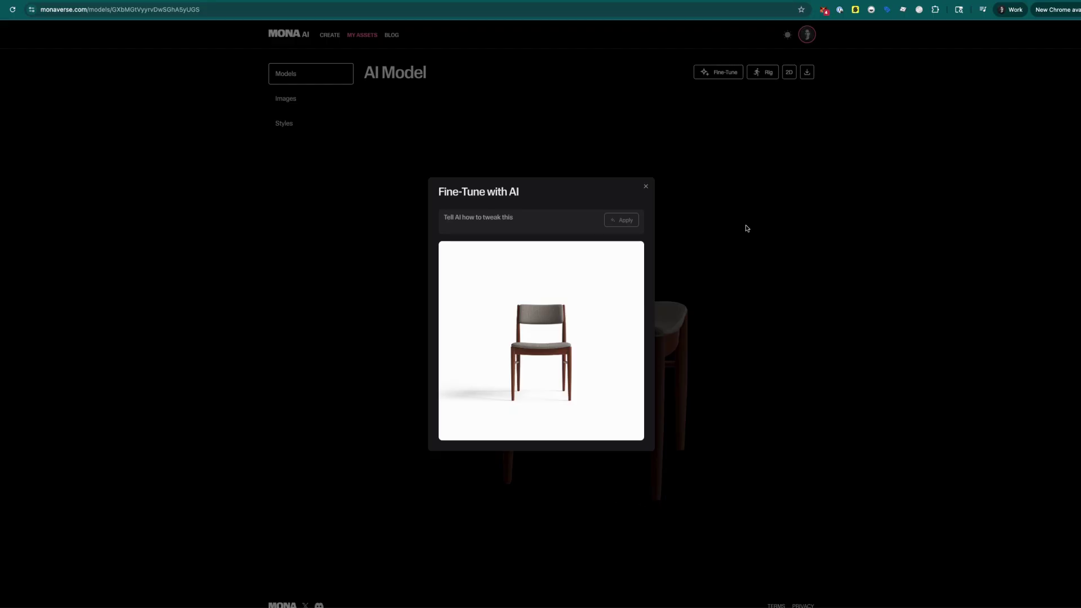
text(Make the fabric green instead)
click(623, 219)
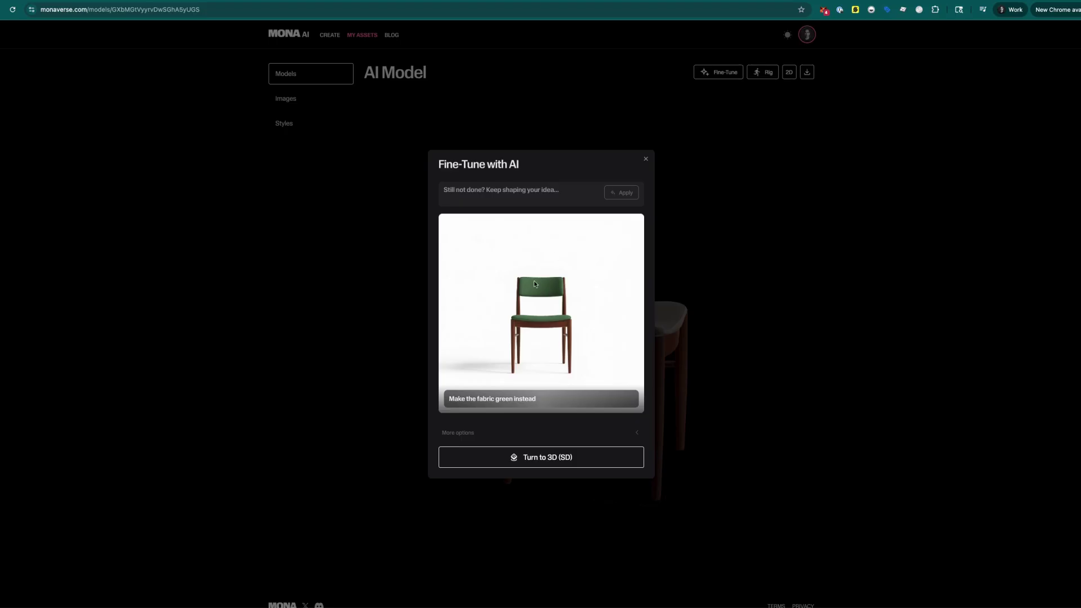
- Fine-tune with 'Show 3/4 view instead', then convert the green chair to an SD 3D model
click(529, 187)
text(S)
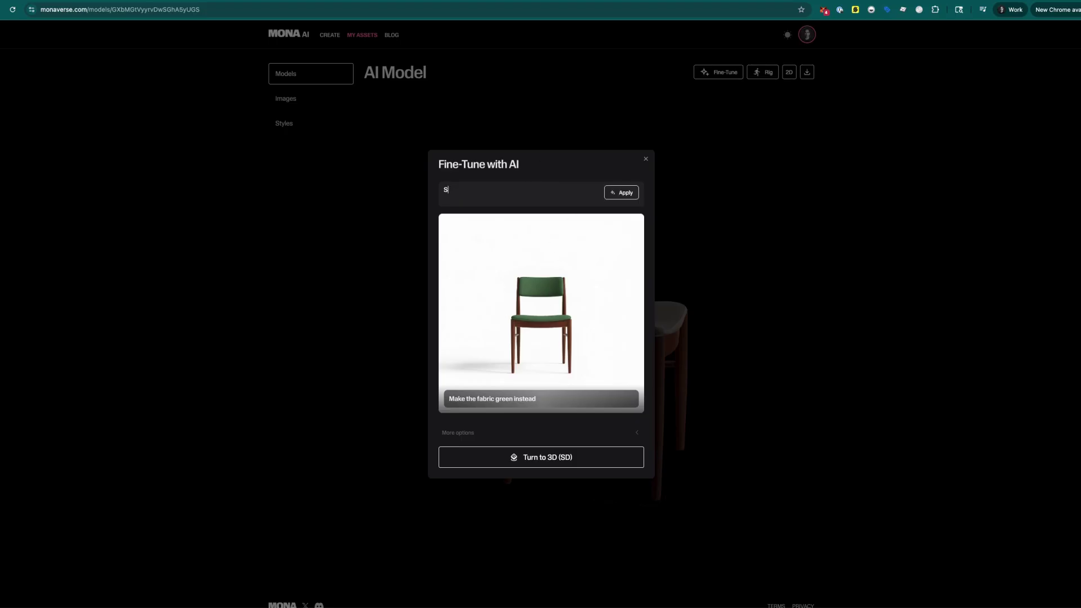
text(how 3/4 view instead)
click(623, 194)
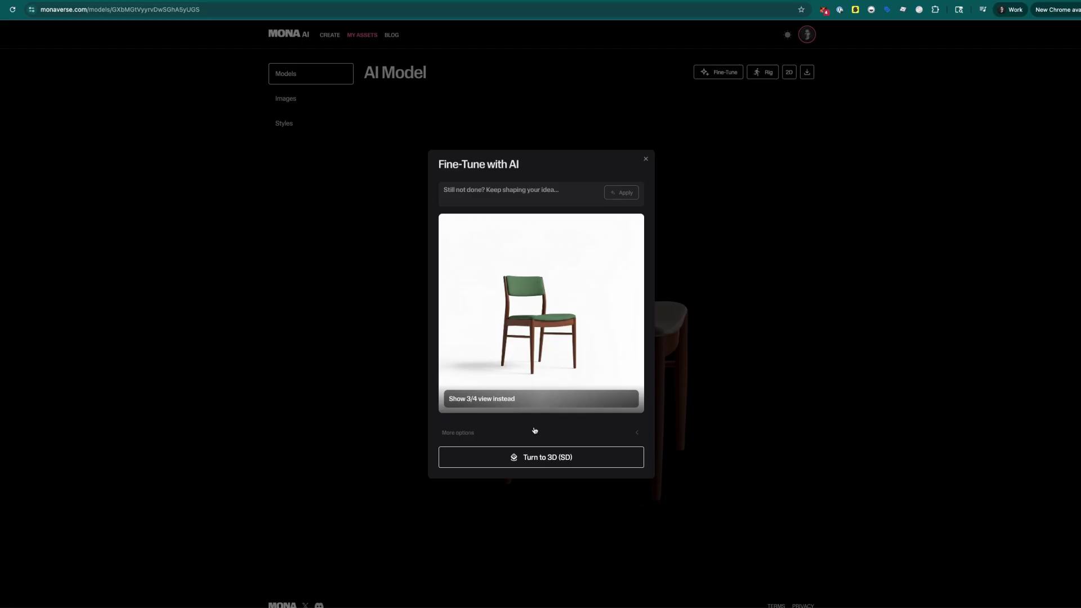
click(529, 460)
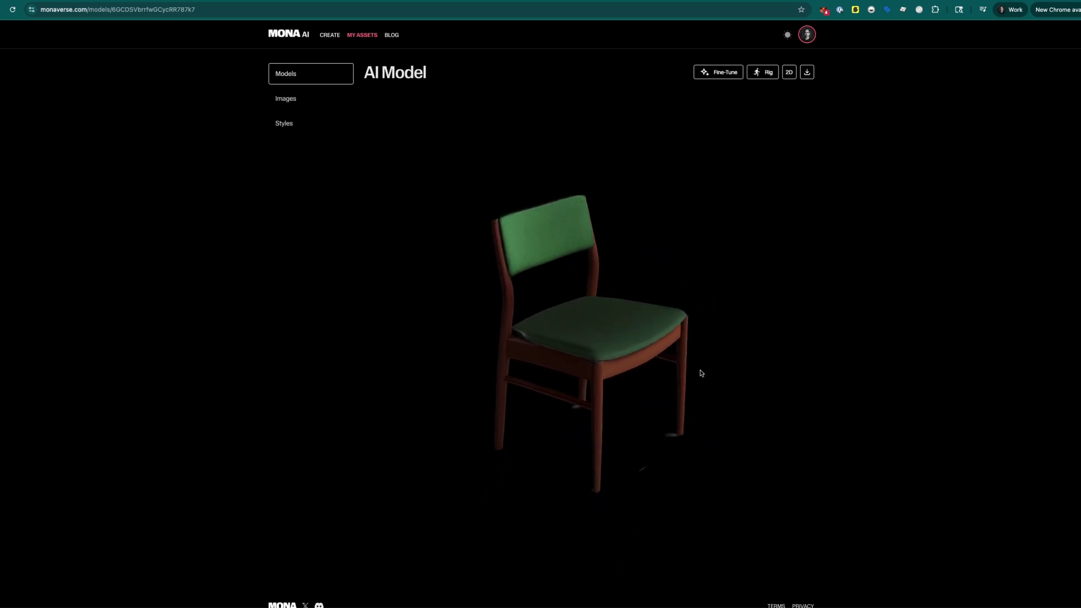
- Rotate and zoom the green chair model, then open its 2D source image
drag(480, 354, 552, 311)
scroll(601, 286, up, 3)
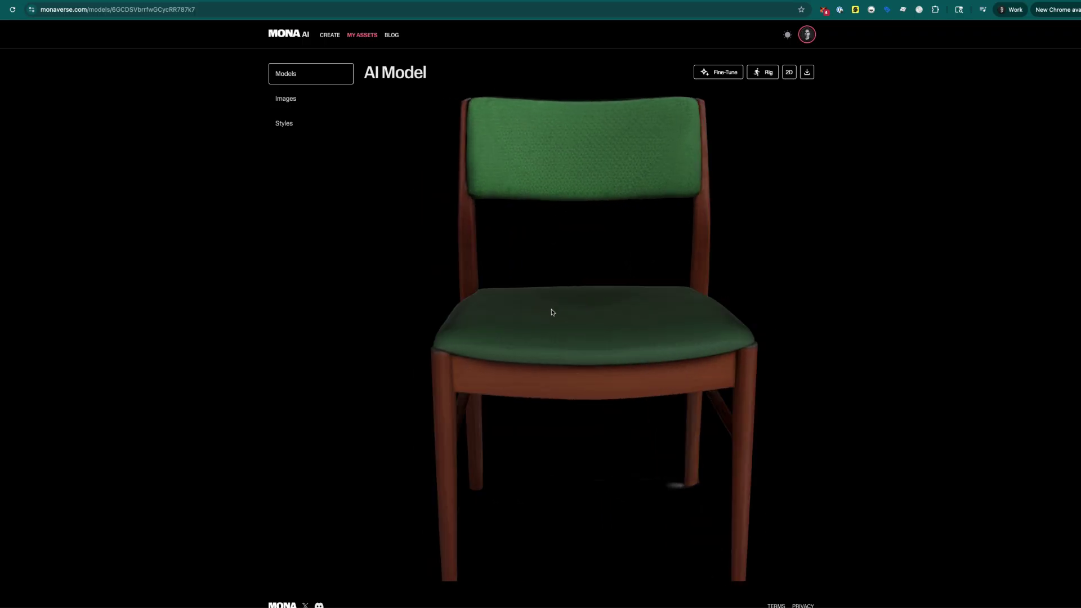
scroll(553, 313, down, 3)
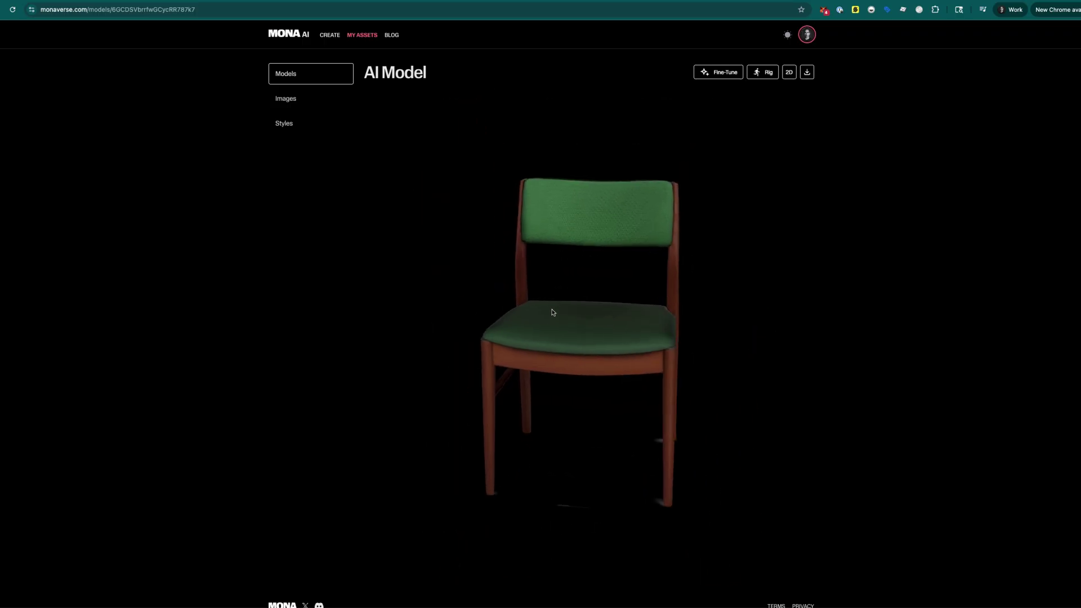
click(719, 77)
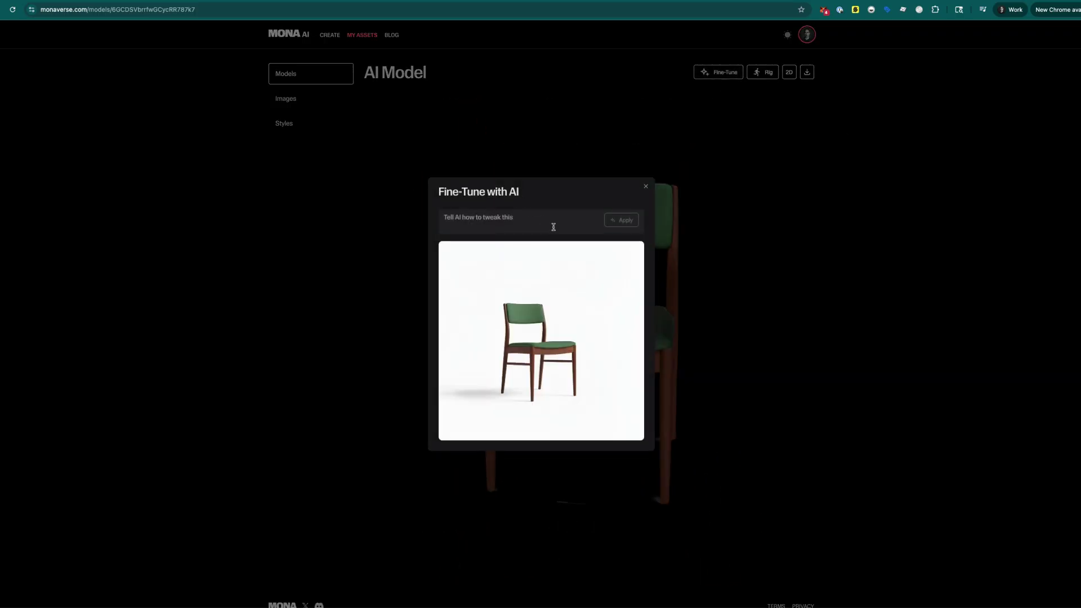
click(646, 187)
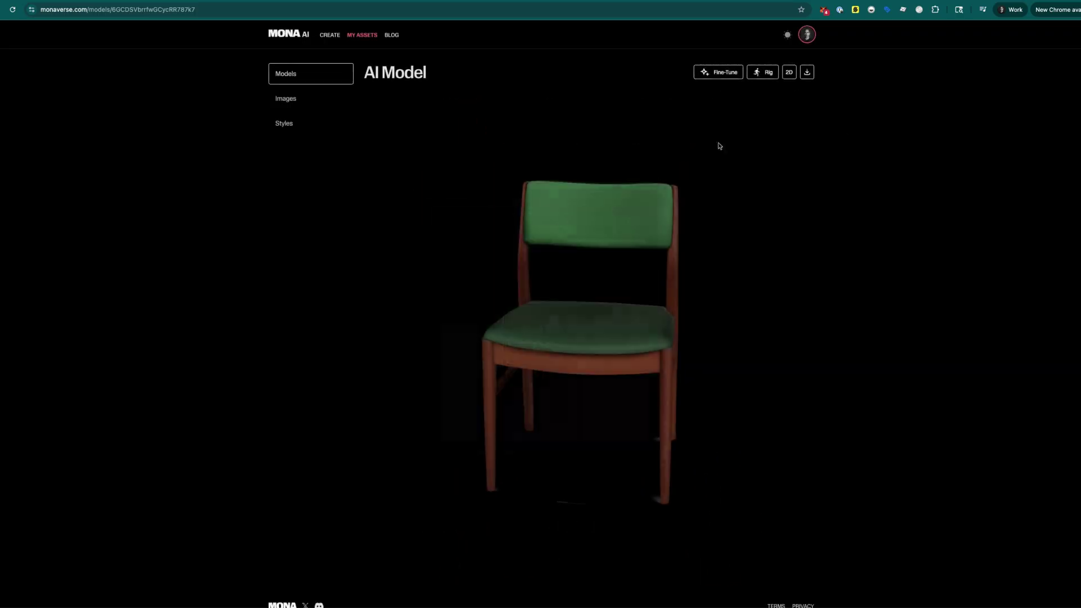
click(789, 72)
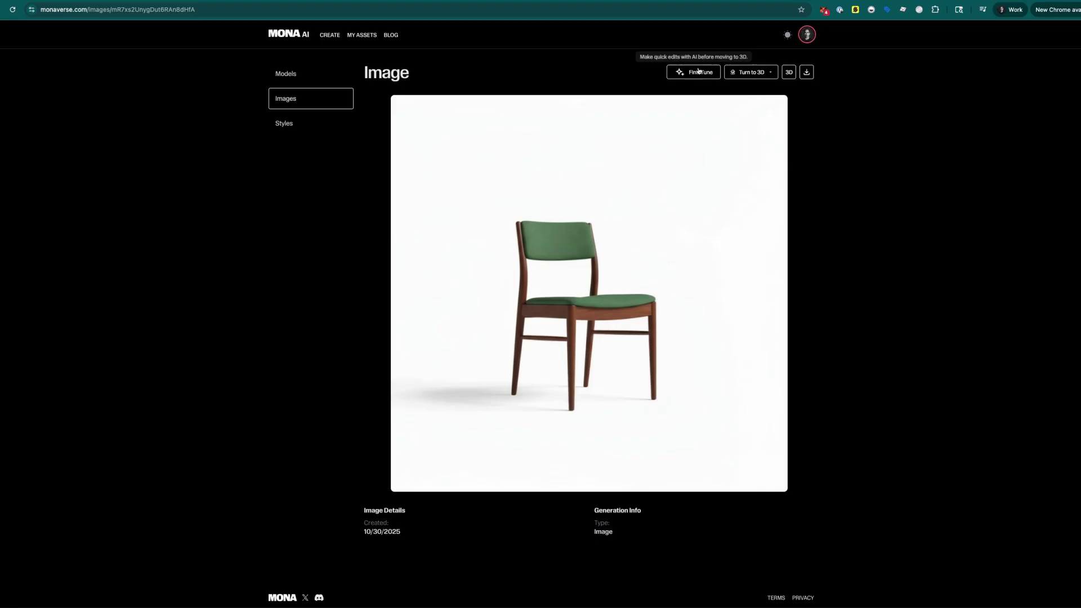
- Choose Turn to 3D (HD) for the green chair image
click(698, 72)
click(645, 186)
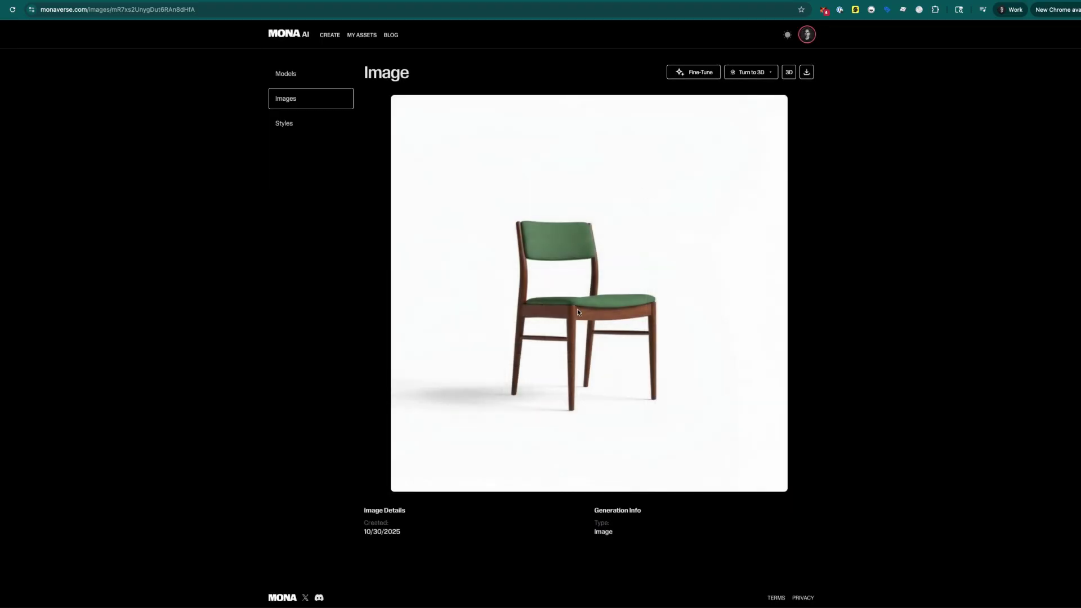
click(769, 73)
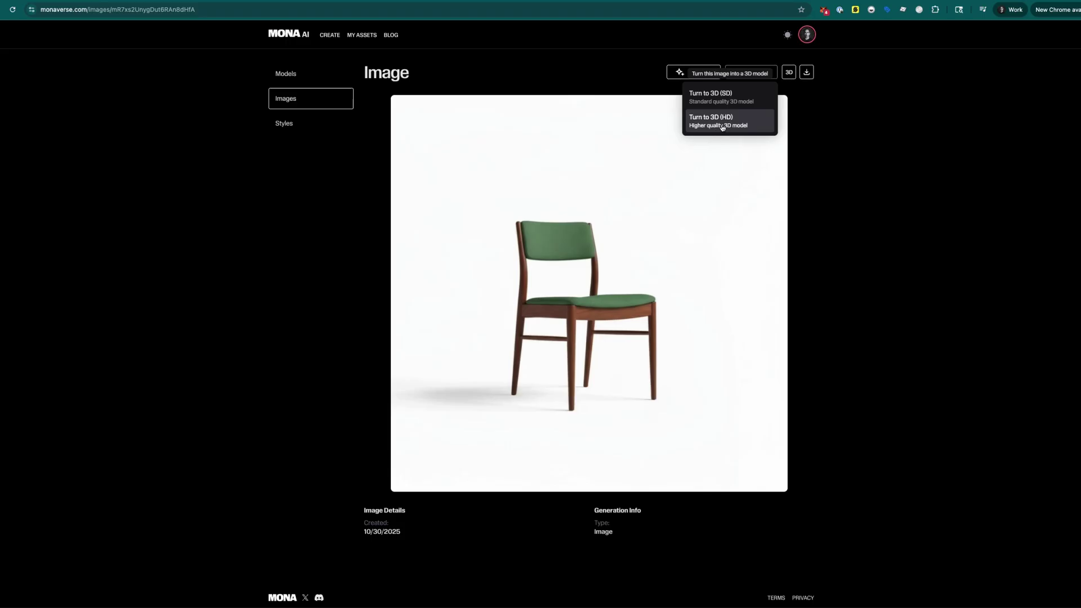
click(722, 125)
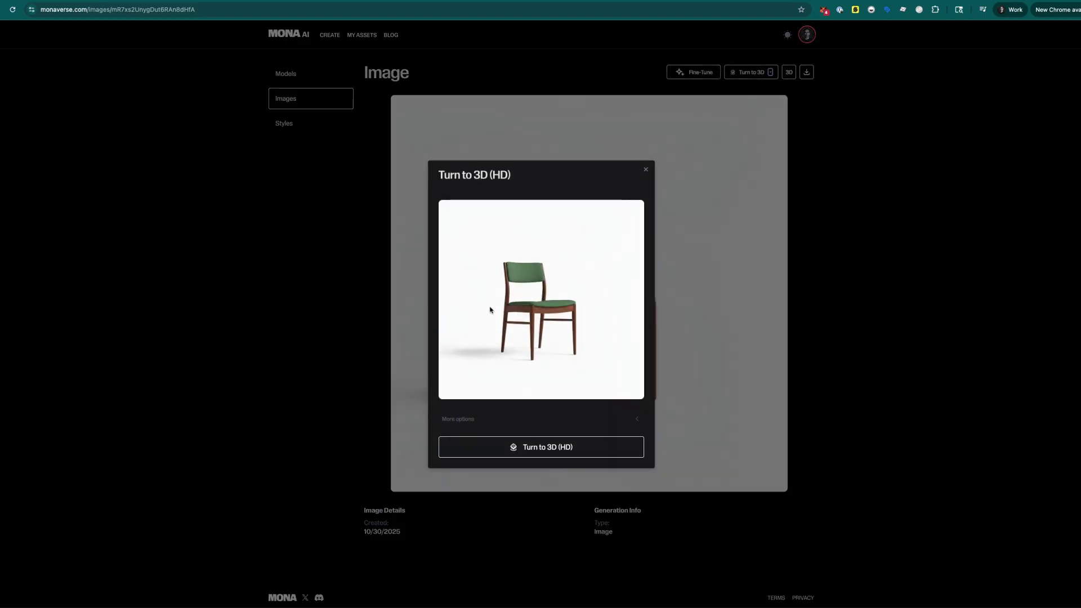
- In the extra conversion settings, set Texture Quality to HD and turn on PBR Materials
click(459, 422)
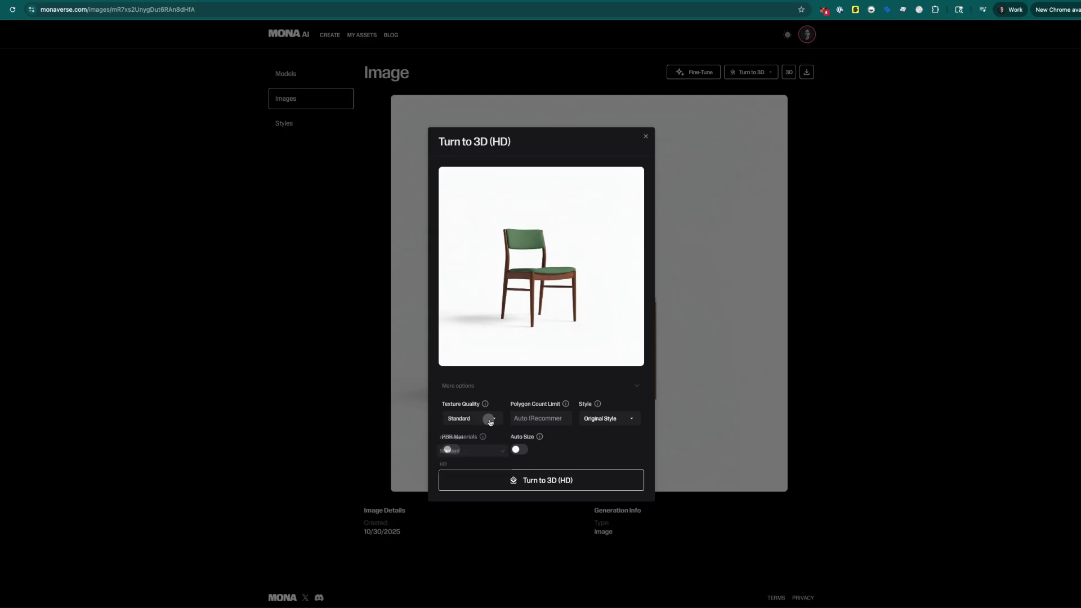
click(486, 419)
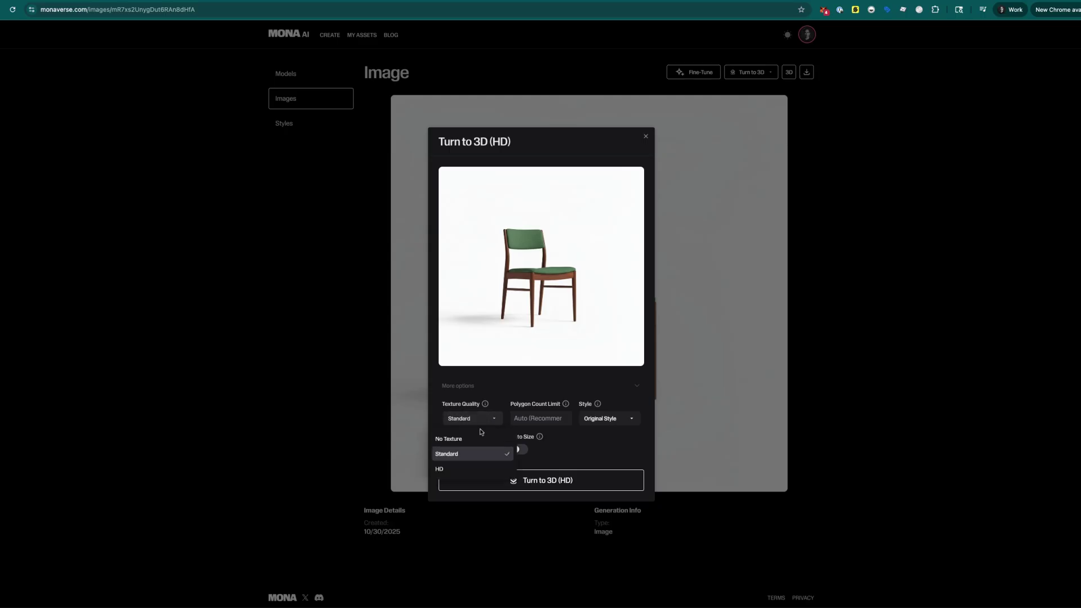
click(464, 469)
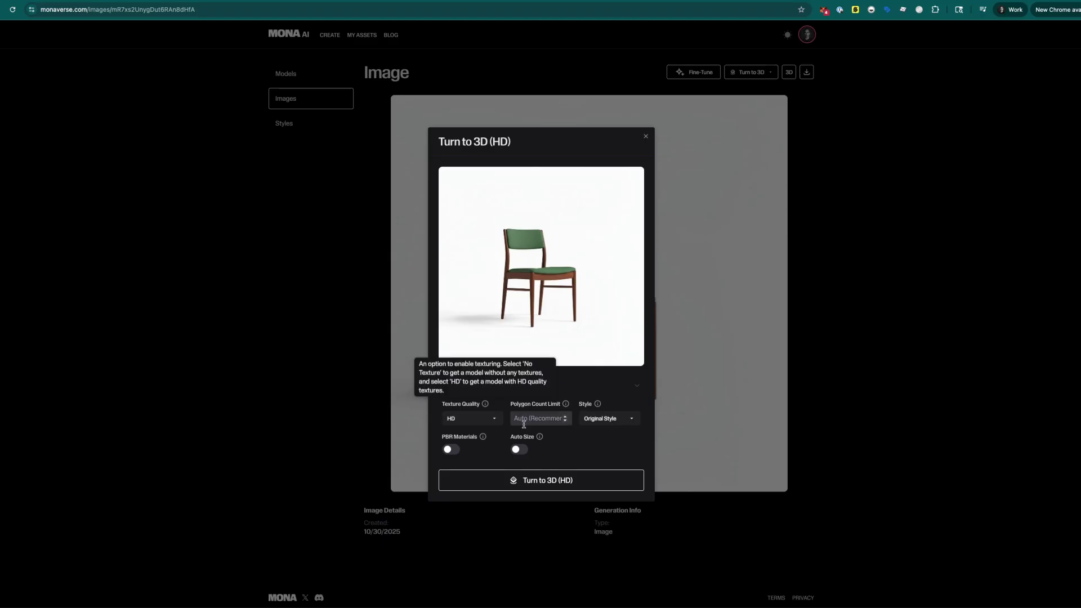
click(483, 418)
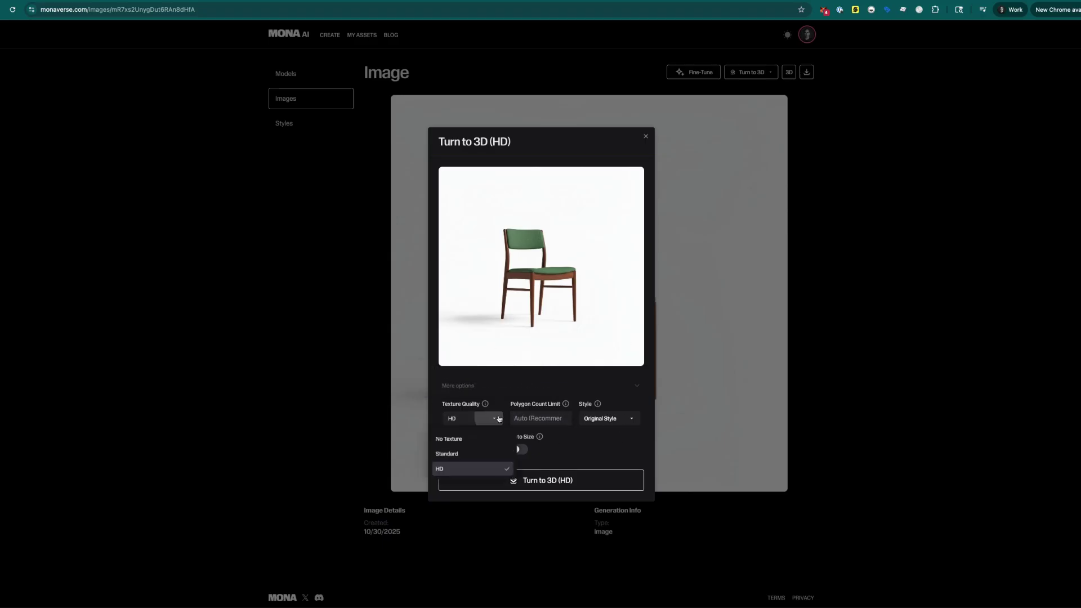
click(443, 473)
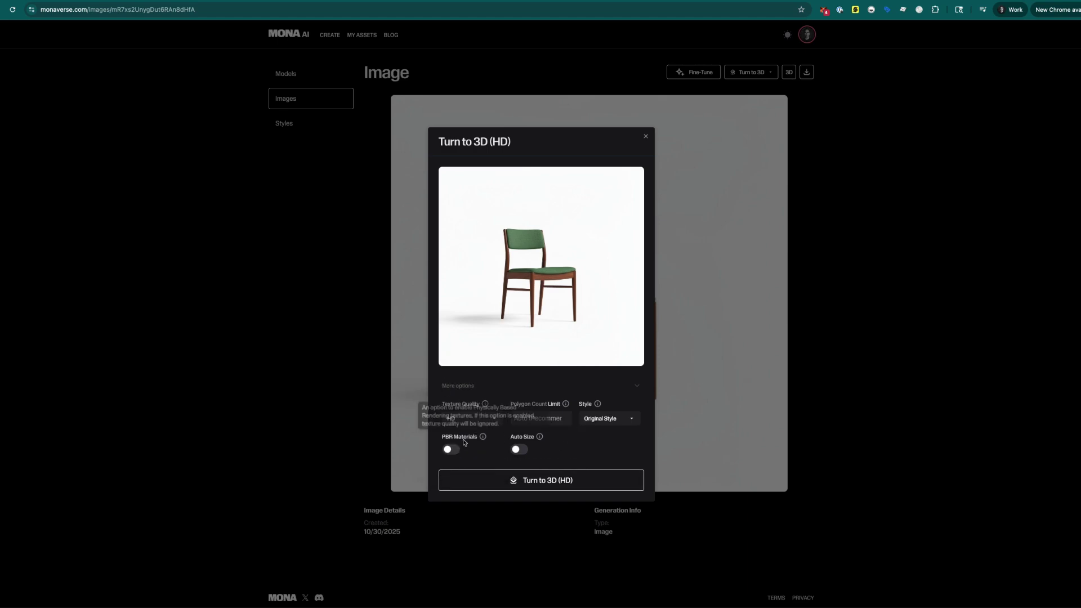
mouse_move(482, 437)
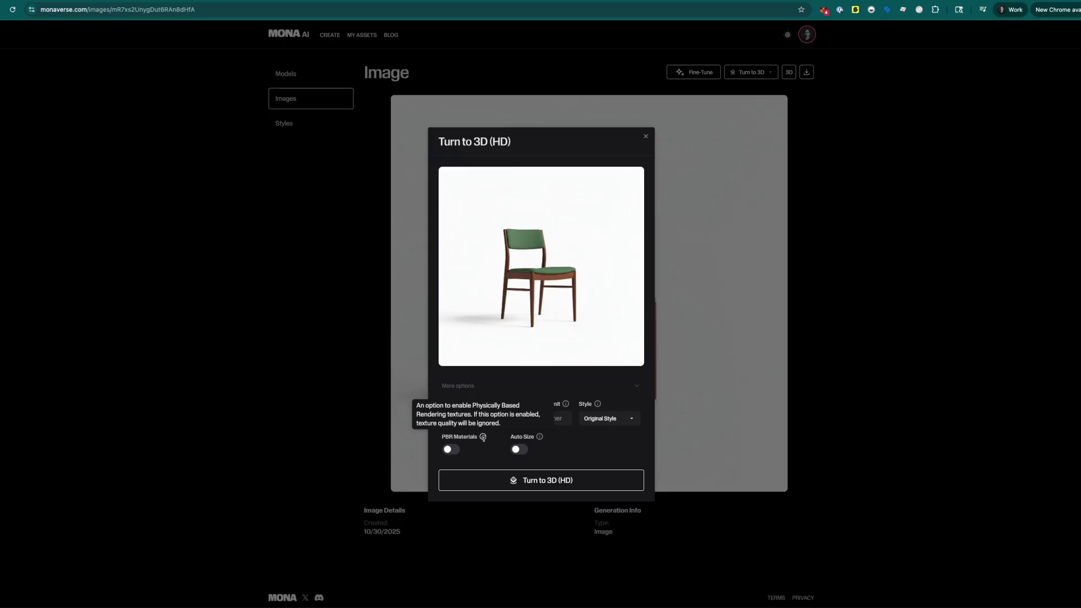
click(451, 450)
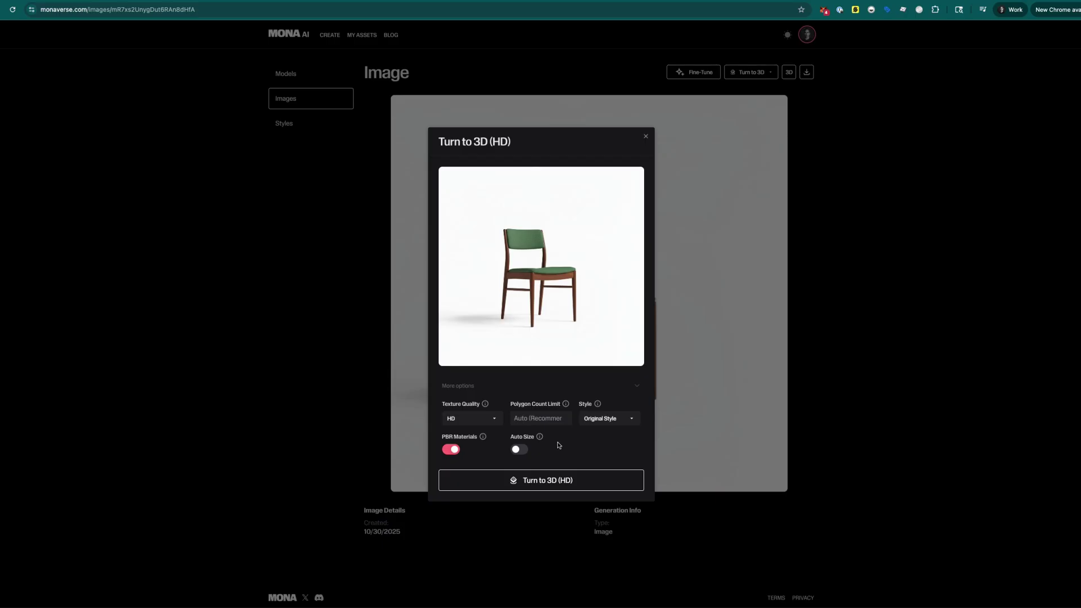
- Check the Style options and keep Original Style
mouse_move(540, 438)
mouse_move(599, 403)
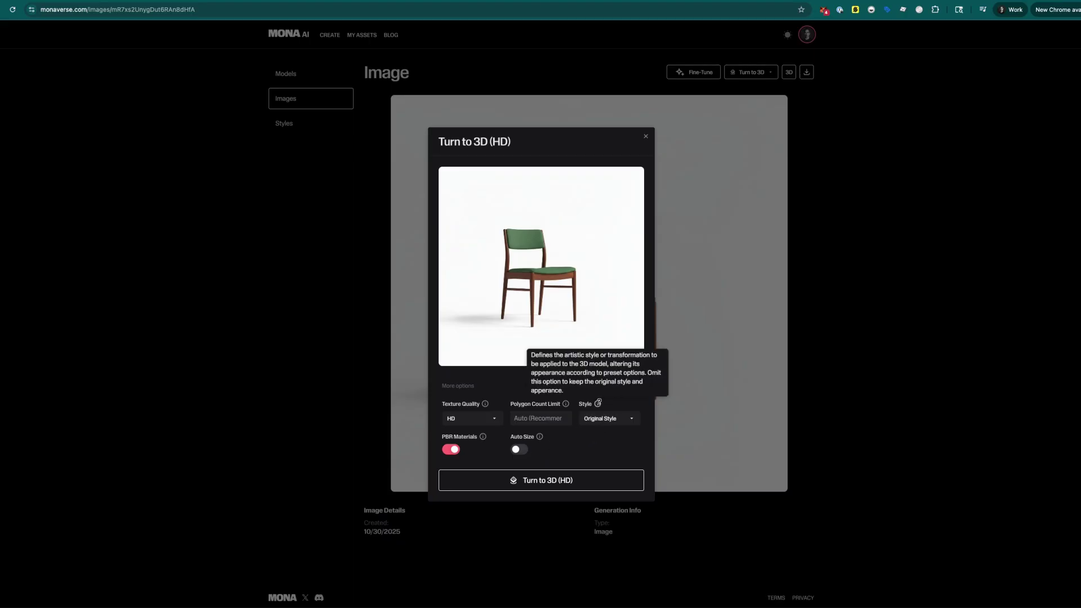
click(624, 420)
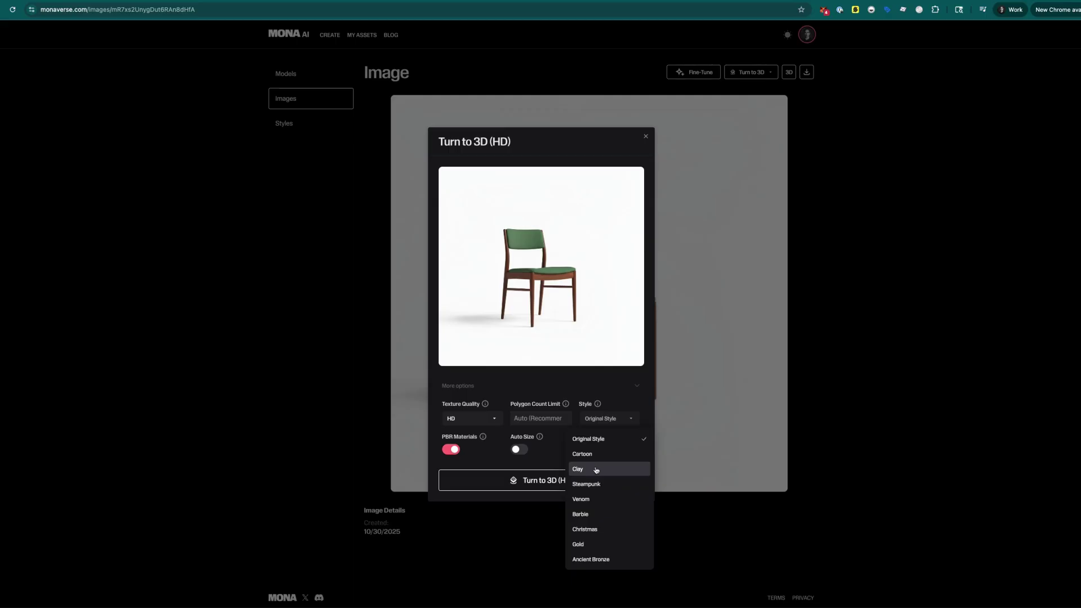
click(557, 459)
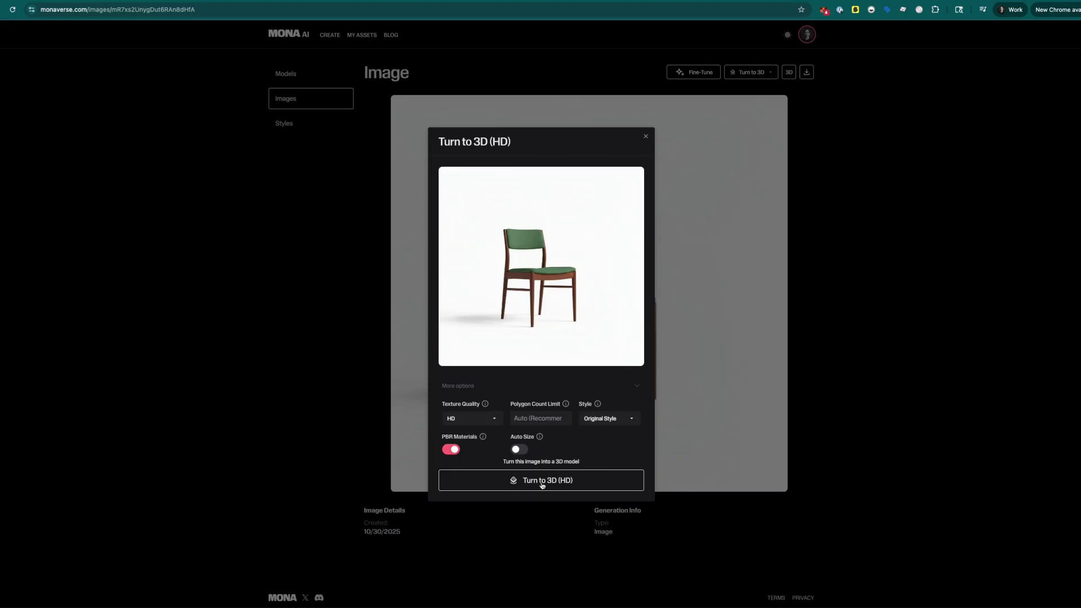
- Run the HD conversion and view the finished HD green chair model
click(543, 482)
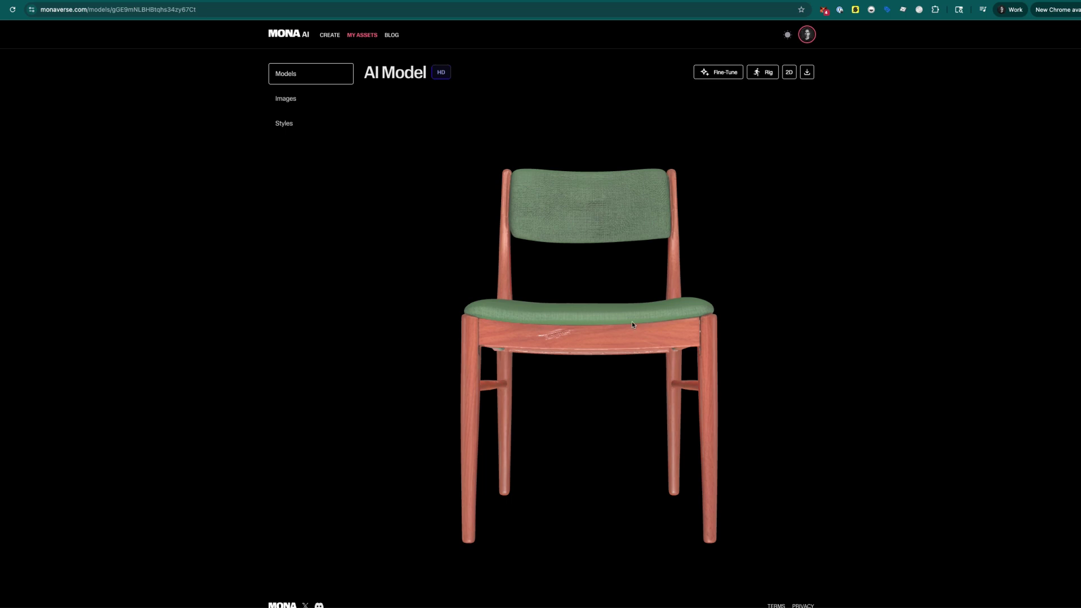
drag(632, 324, 578, 347)
scroll(640, 338, up, 5)
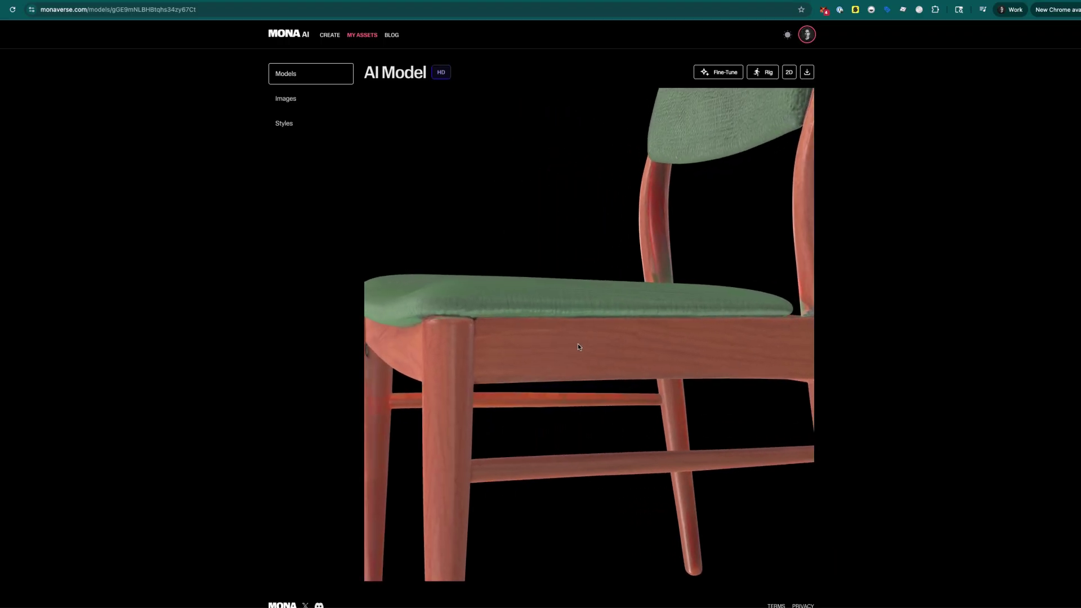
drag(661, 362, 732, 376)
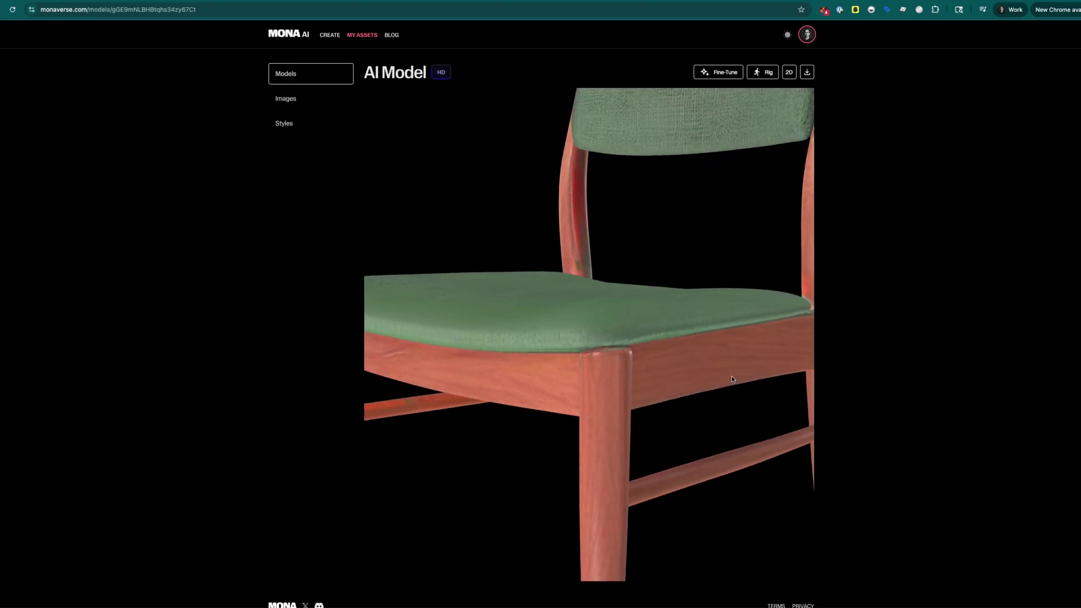
scroll(590, 330, down, 1)
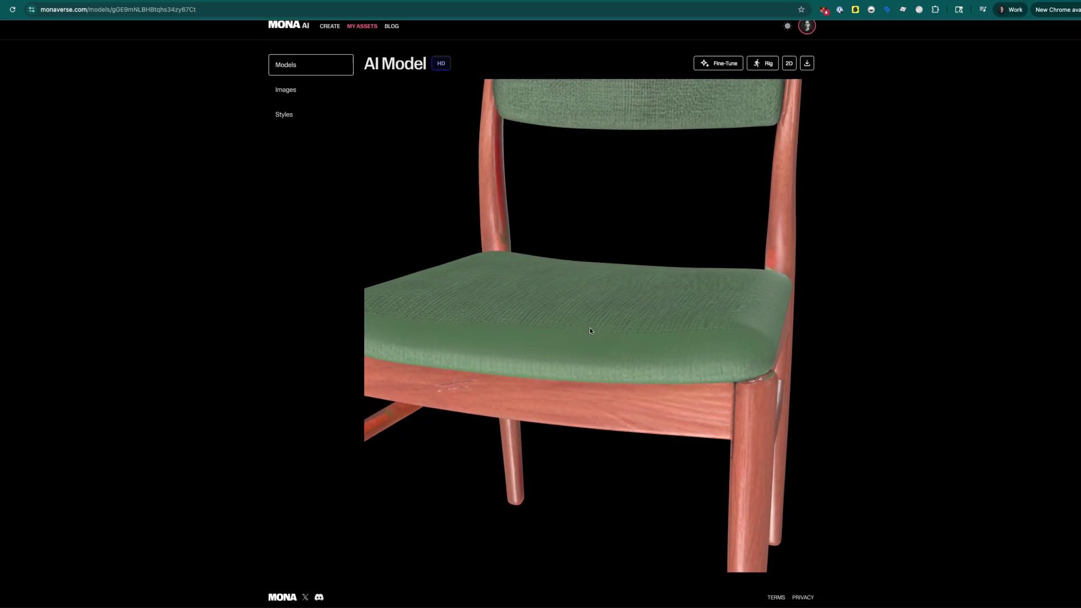
scroll(954, 283, up, 1)
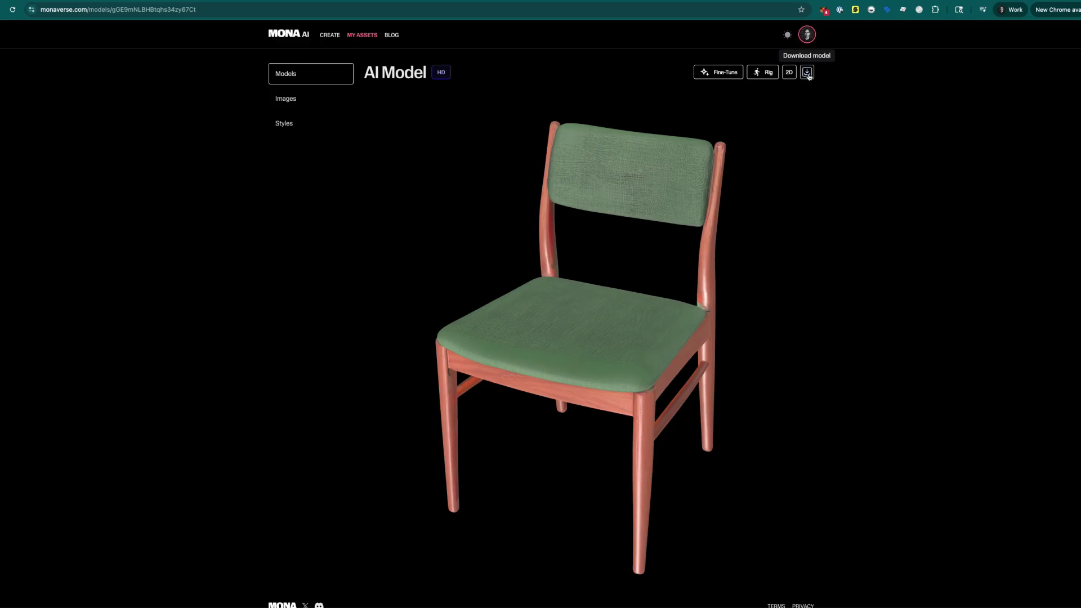
- Download the HD green chair model as a GLB, then orbit it through side and front views
click(808, 73)
mouse_move(904, 34)
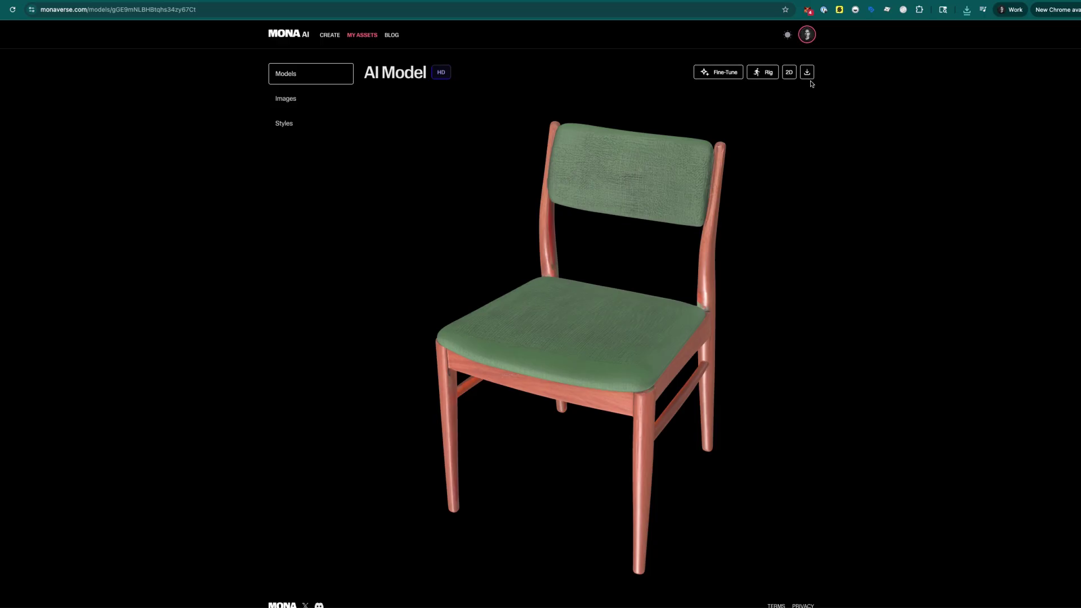
drag(626, 288, 623, 309)
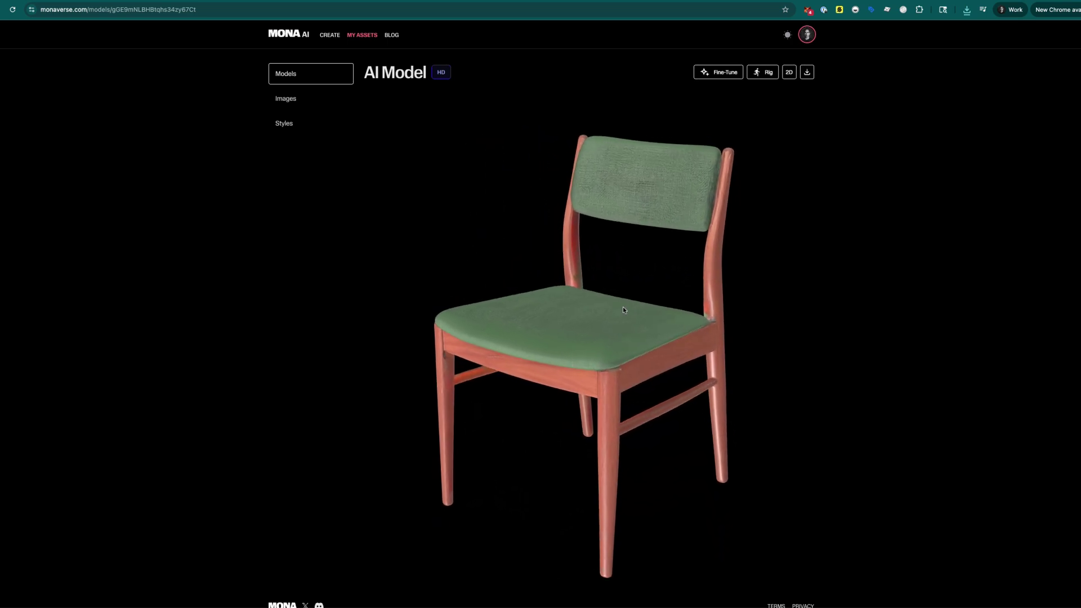
- Open the HD T-rex from the saved Models list and turn it to a side view
click(296, 76)
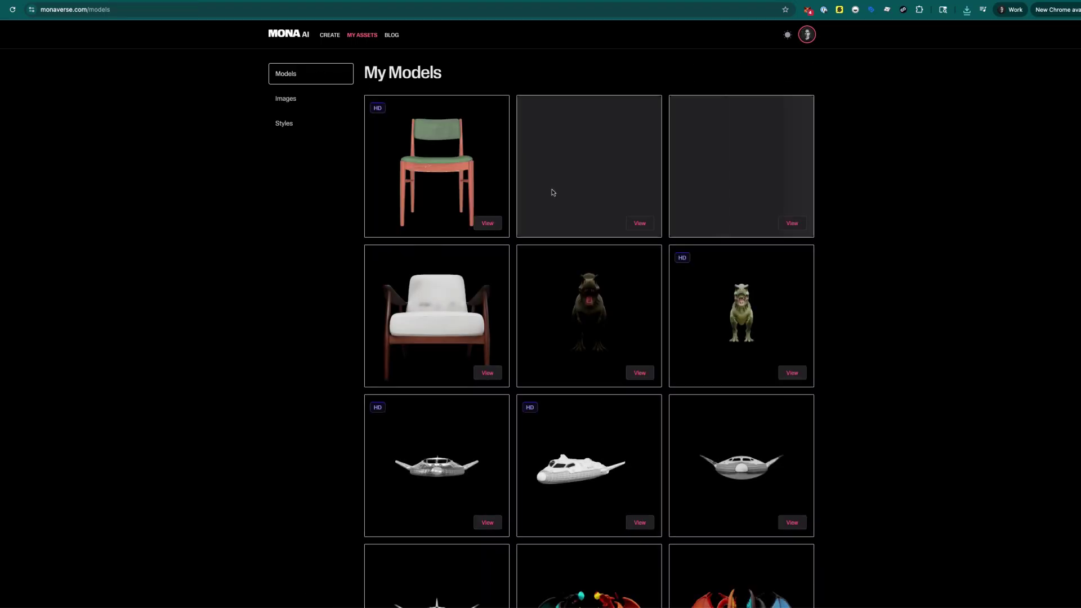
click(792, 373)
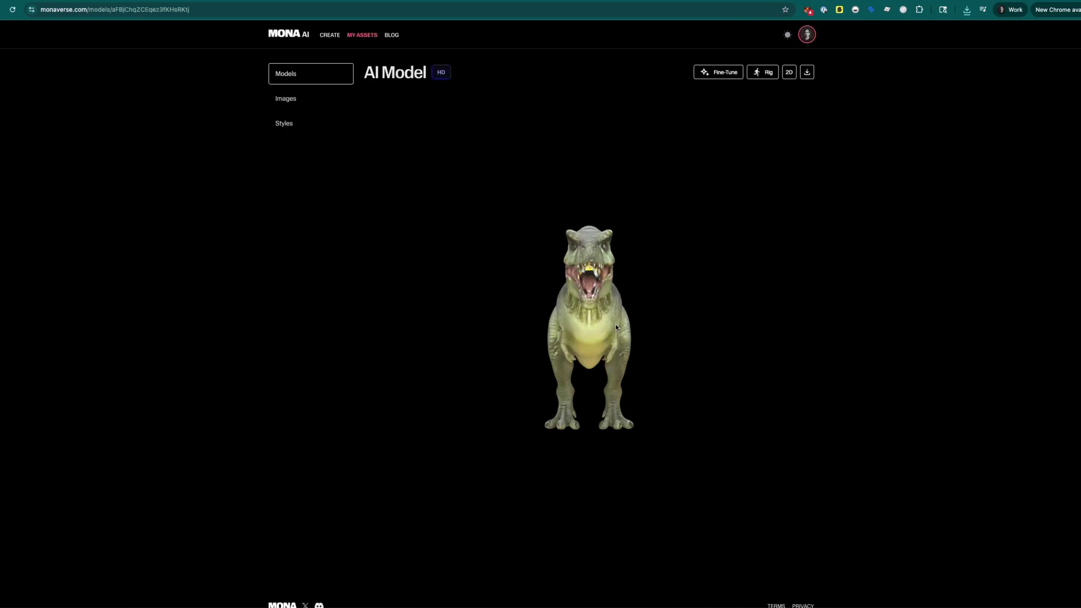
drag(603, 333, 543, 326)
scroll(552, 328, up, 5)
scroll(553, 329, down, 5)
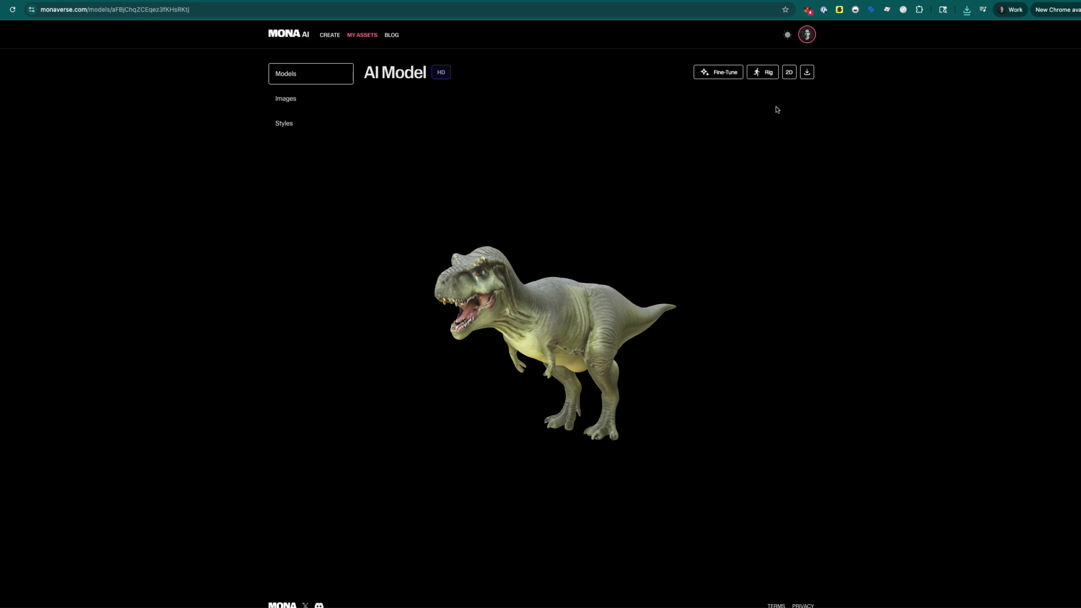
- Generate a skeleton rig for the HD T-rex, leaving it rigging in the background
click(760, 73)
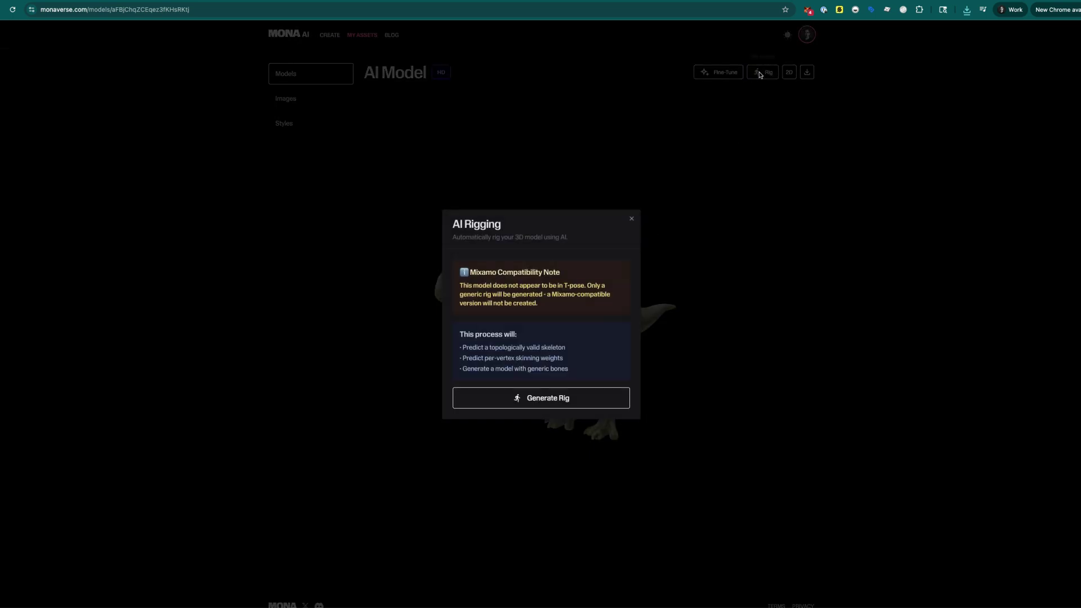
click(536, 406)
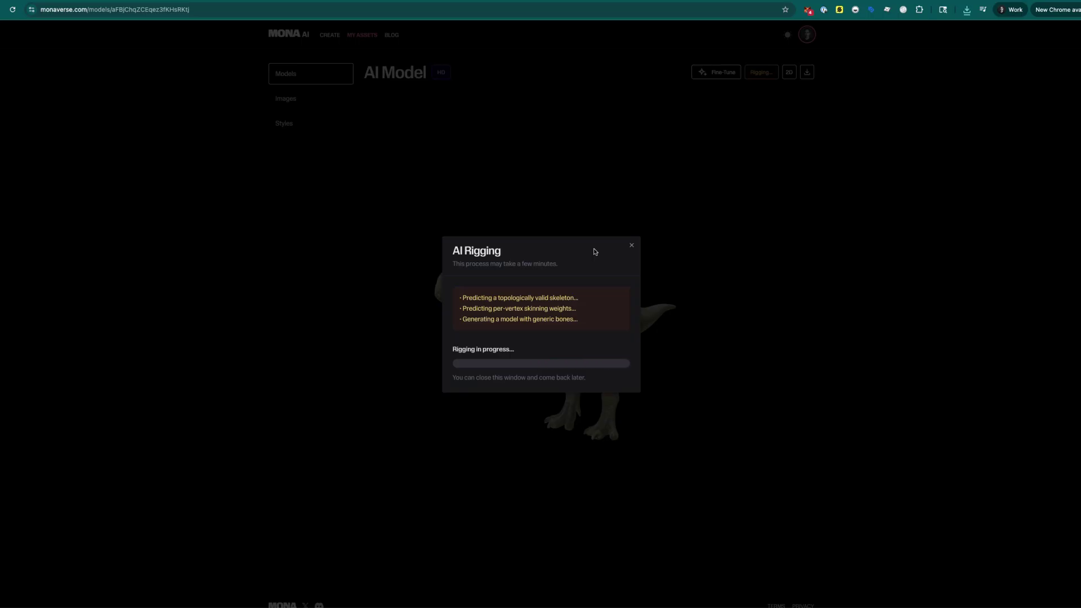
click(632, 248)
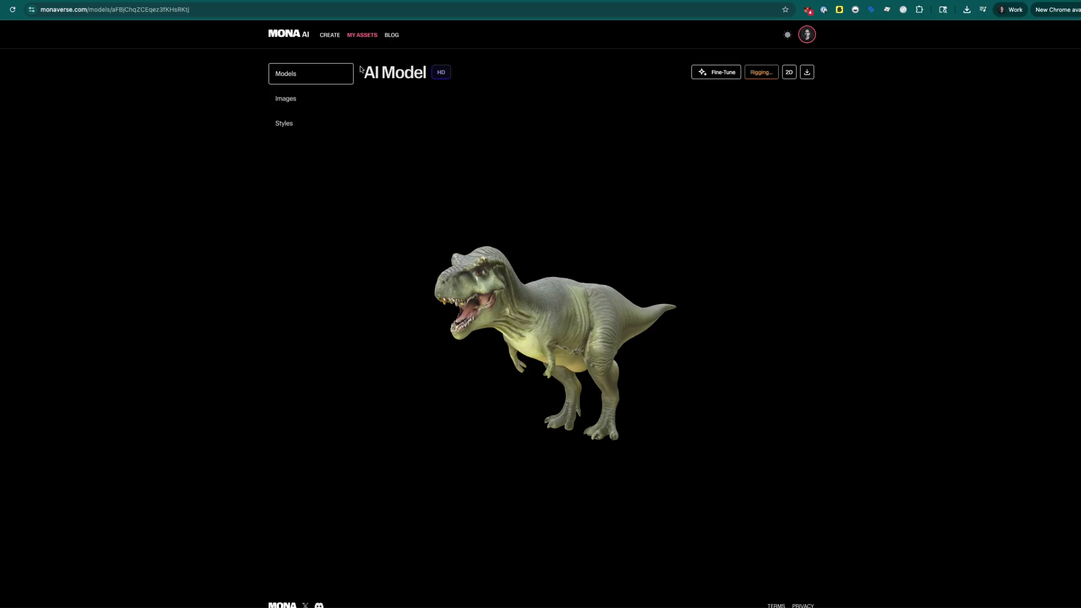
- View the first green chair image's 3D model, then open My Styles (Clay, Game style 1, Soft, pastel)
click(294, 99)
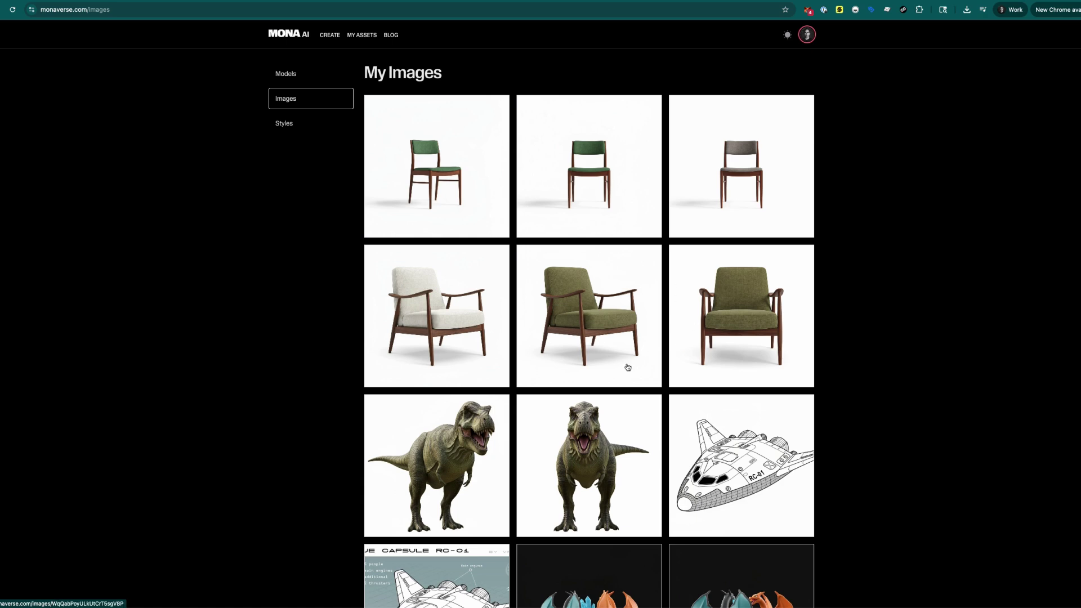
click(389, 130)
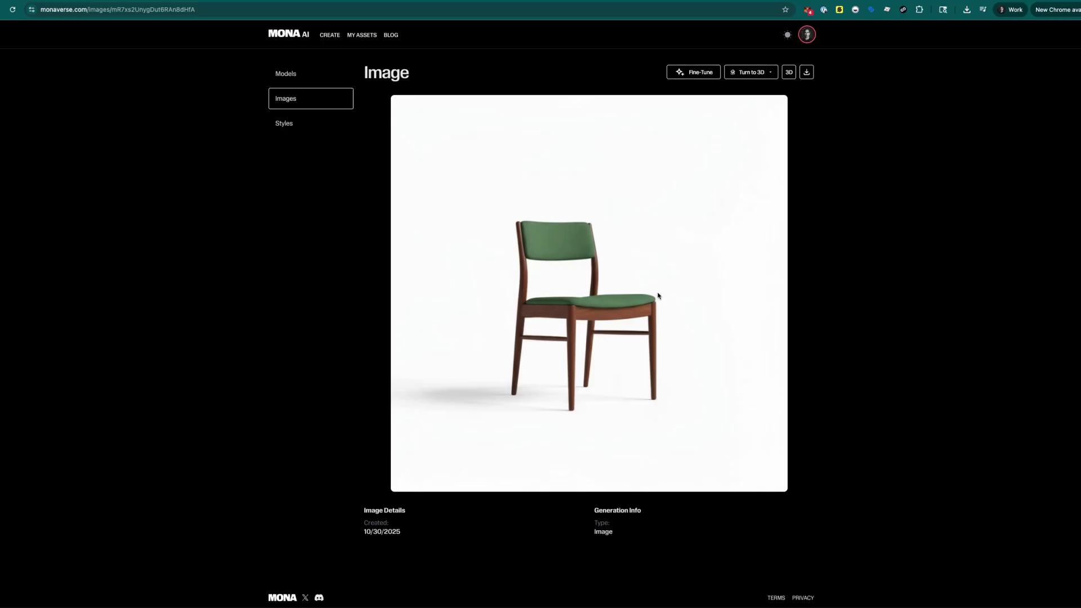
click(790, 73)
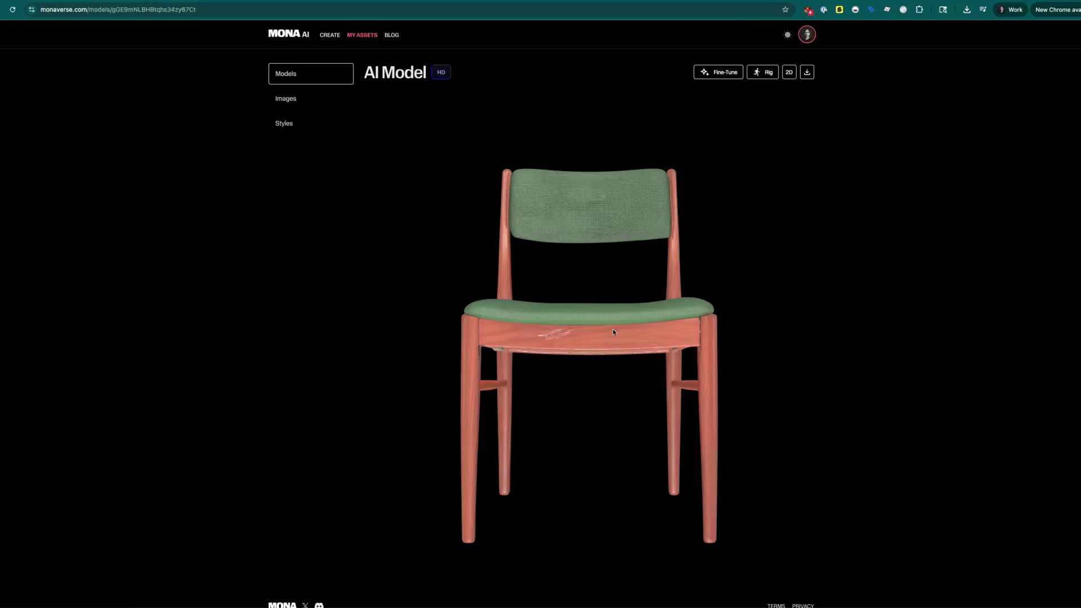
drag(612, 332, 622, 372)
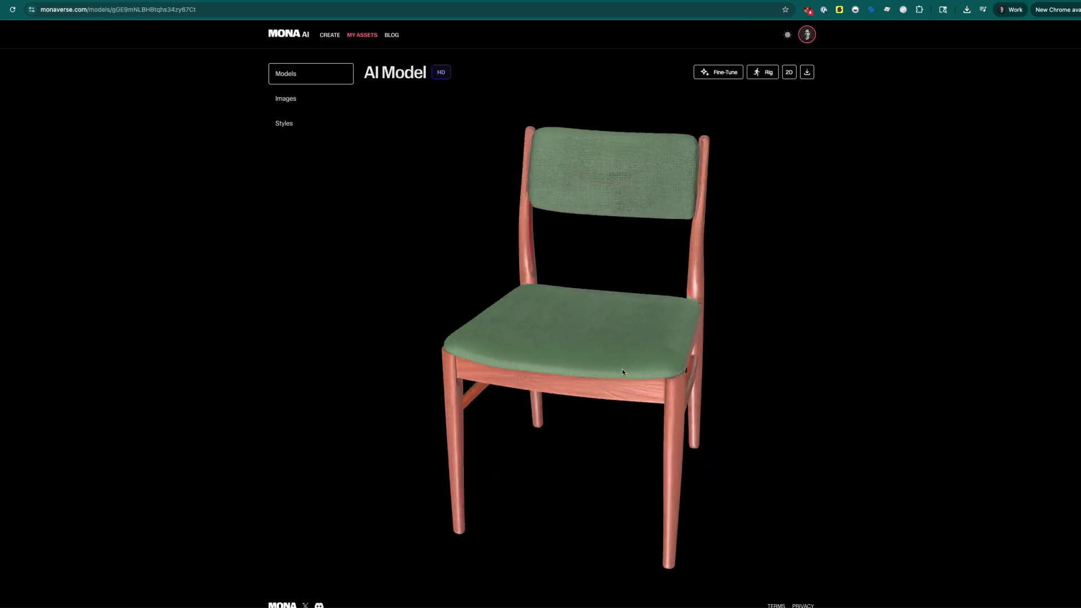
click(286, 123)
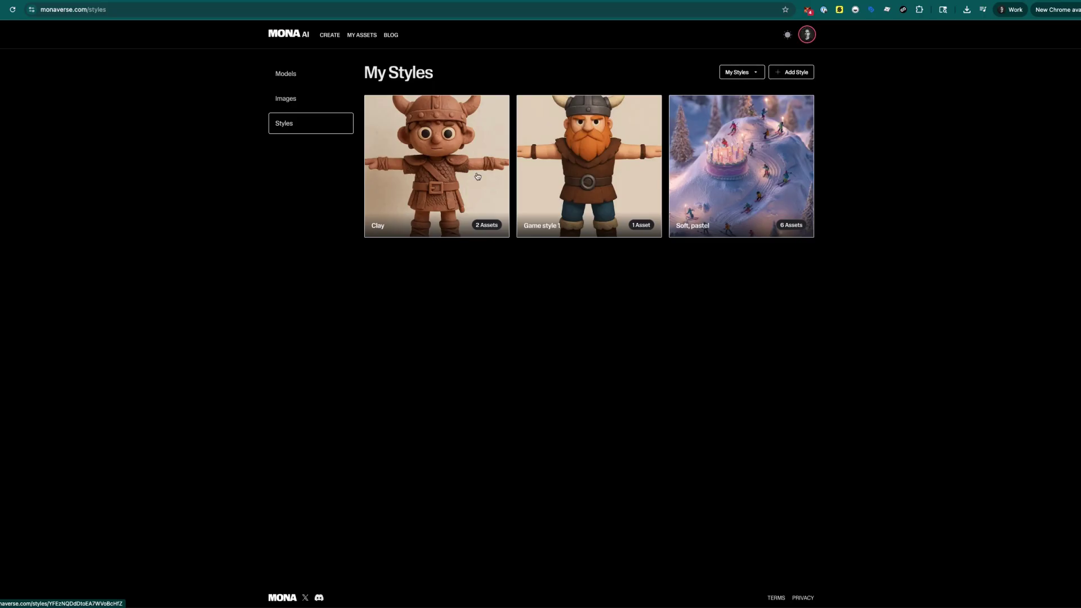
- On the Create page, start the prompt 'A m…' for a midcentury modern chair and open style choices
click(335, 37)
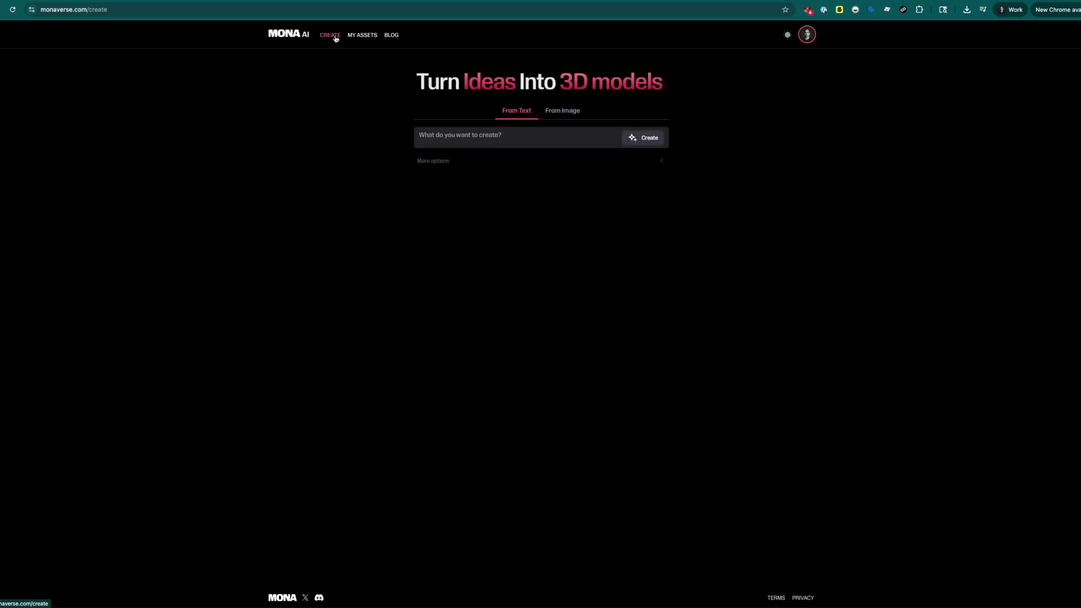
click(525, 135)
click(443, 161)
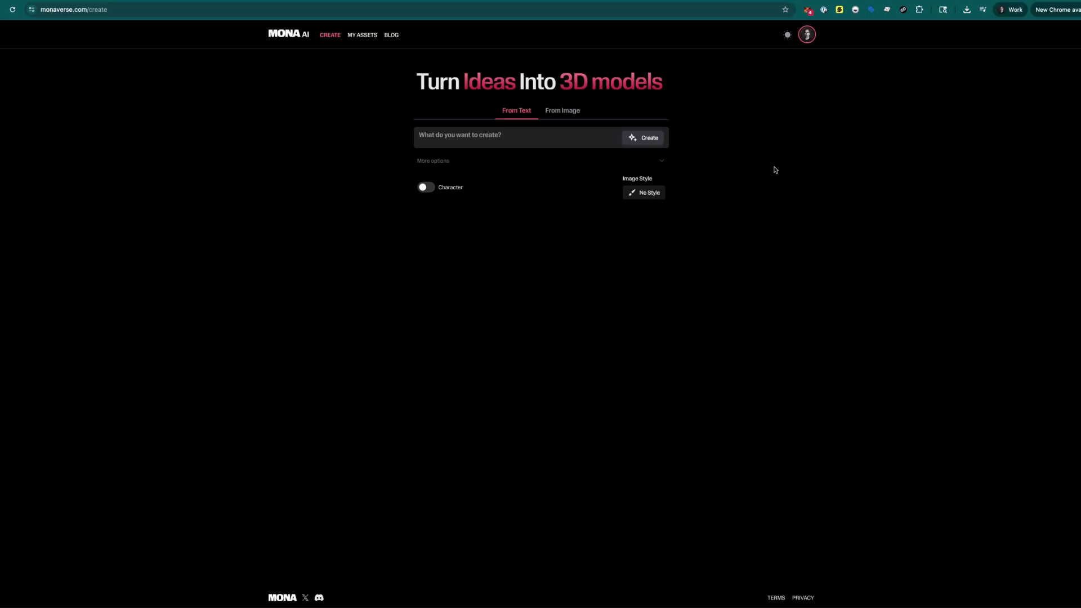
text(A midcentury modern chair)
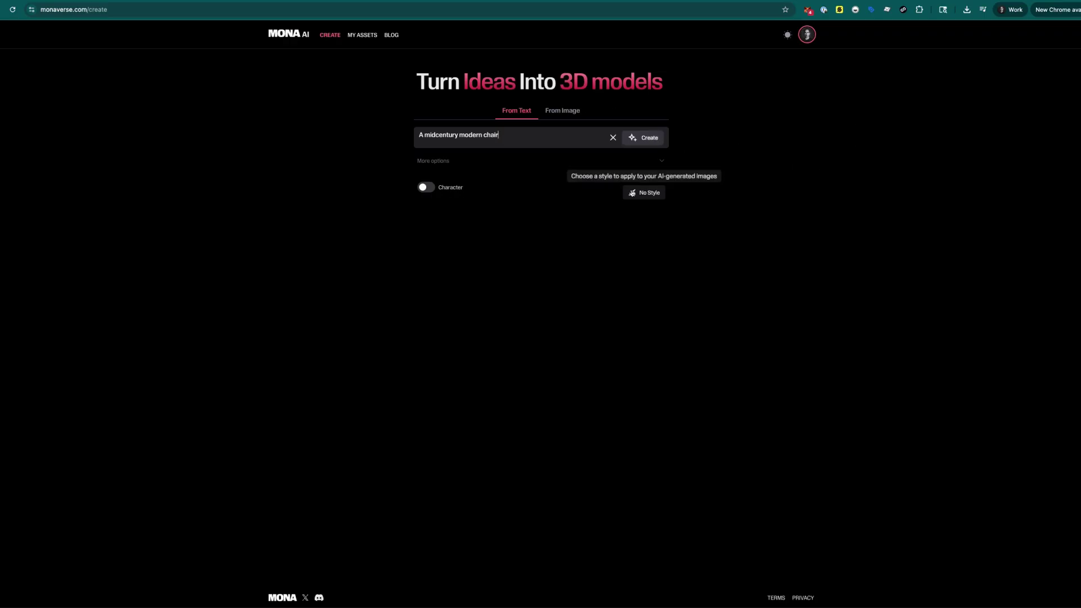
click(656, 194)
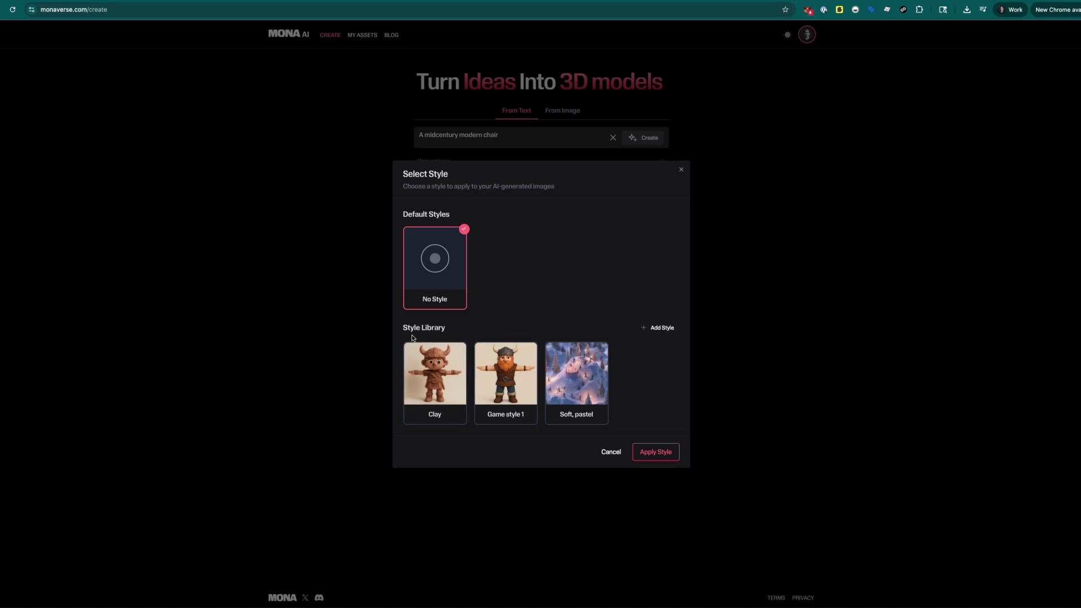
- Create a new style named 'My style' using the fantasy-village image from the file browser
click(662, 328)
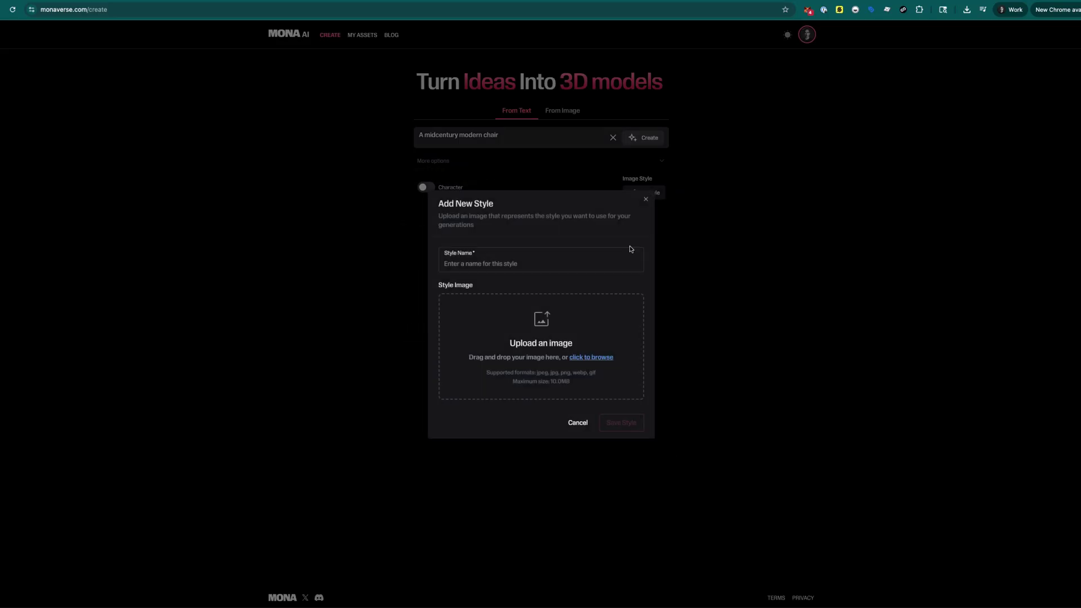
click(510, 261)
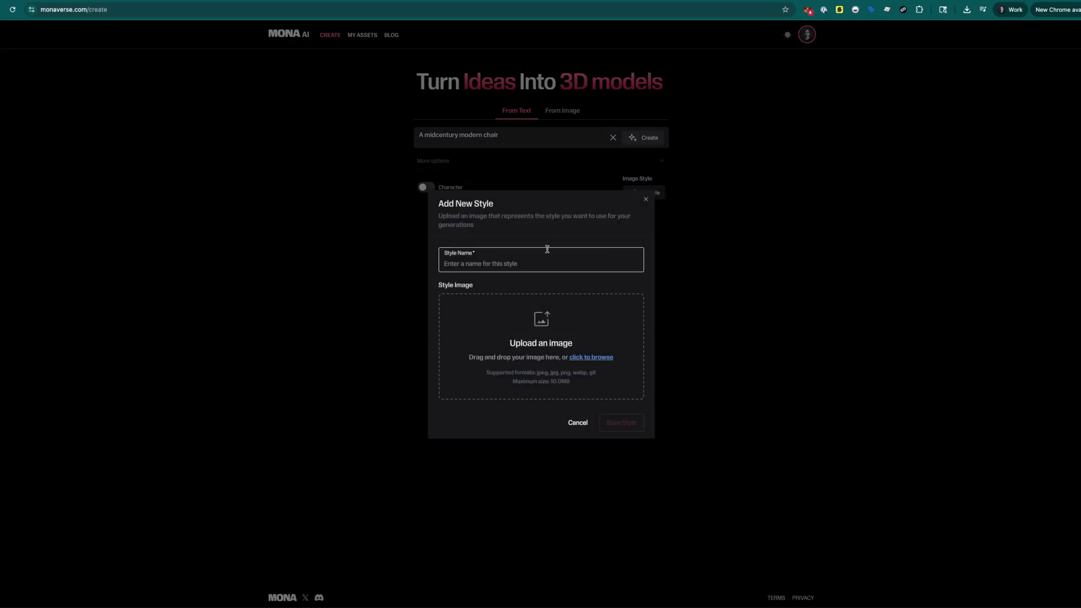
text(My style)
key(super+Tab)
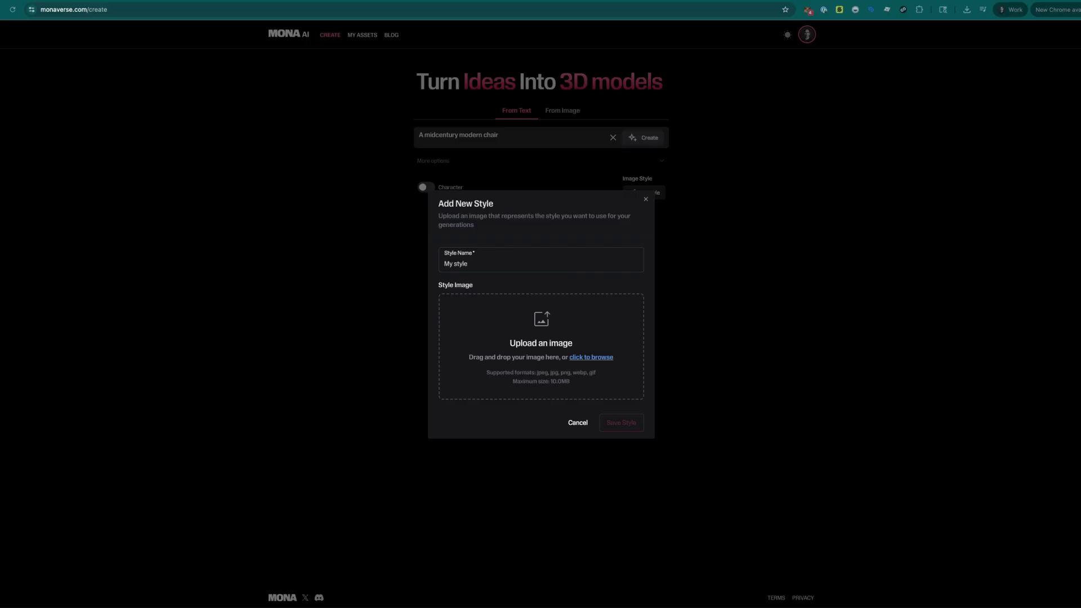
key(space)
key(space)
drag(849, 461, 485, 326)
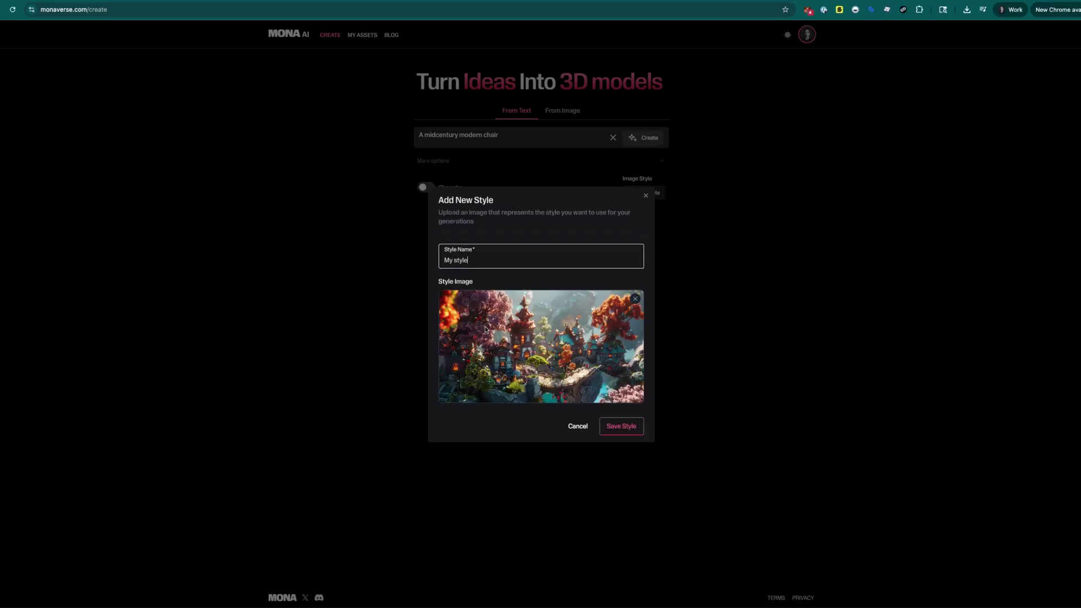
click(615, 426)
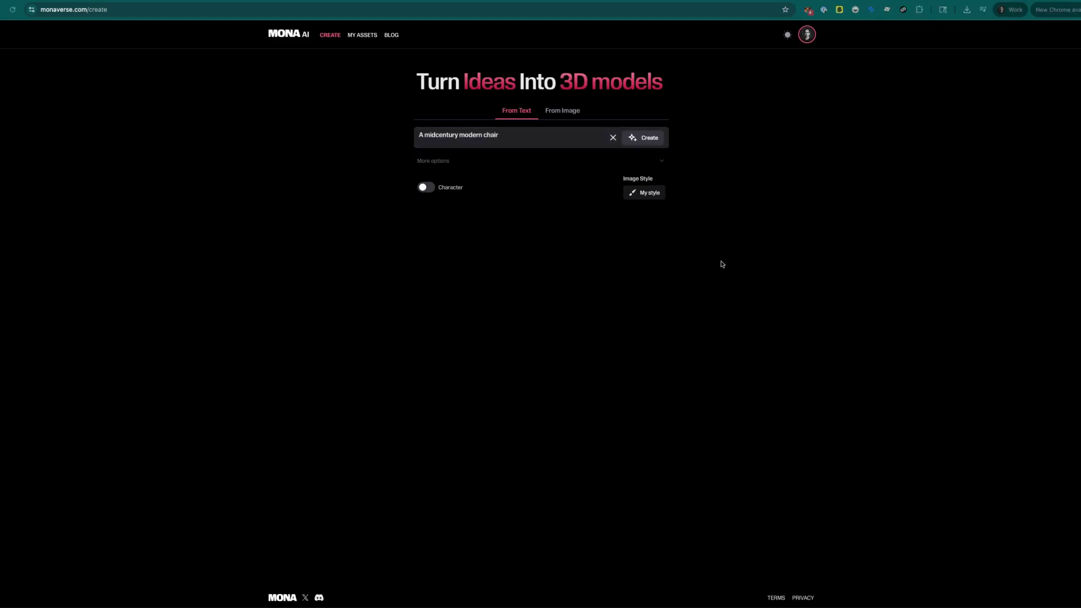
- Apply My style as the image style and generate the chair's First Look image
click(651, 194)
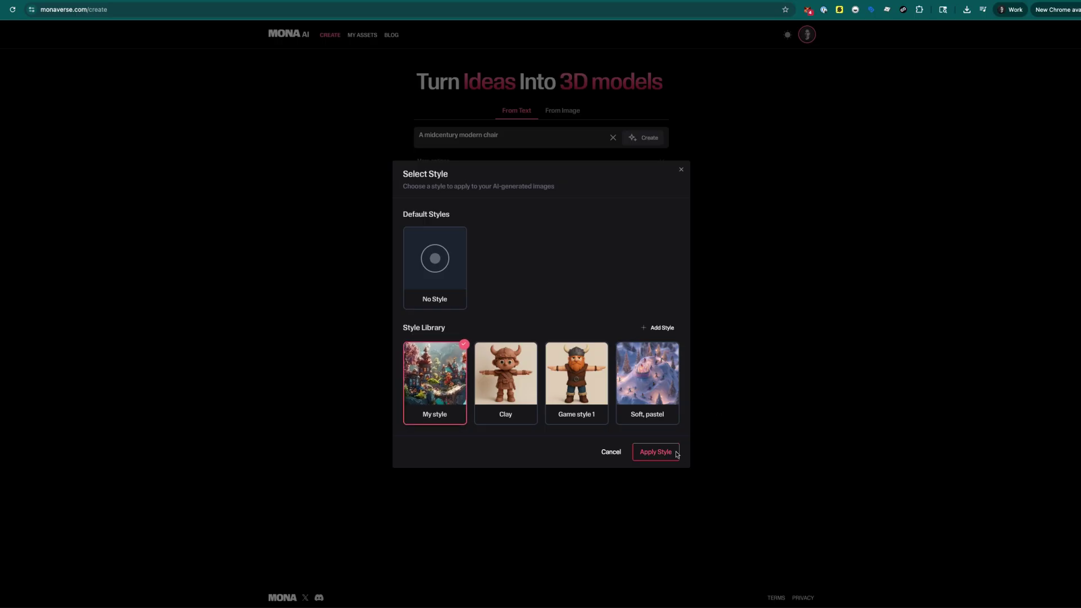
click(656, 452)
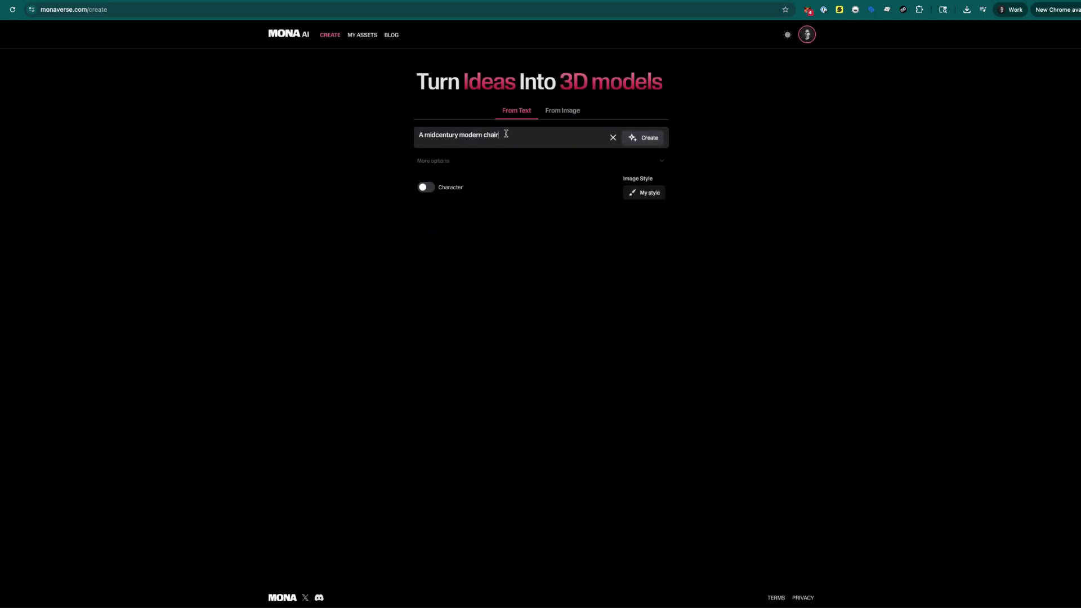
click(631, 138)
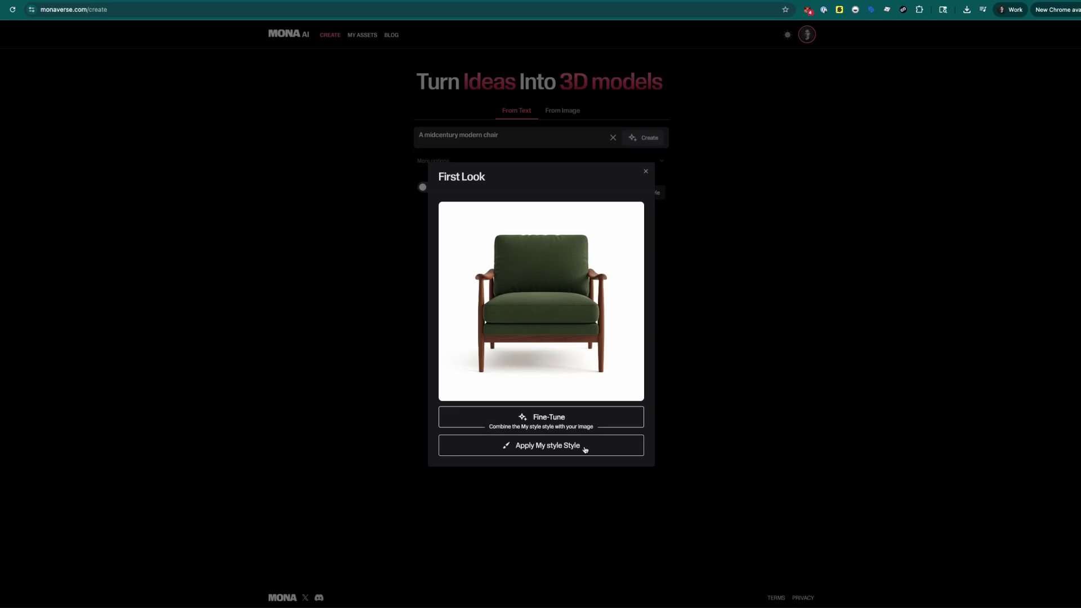
- Restyle the First Look chair with My style's colourful pattern, then convert it to 3D
click(561, 446)
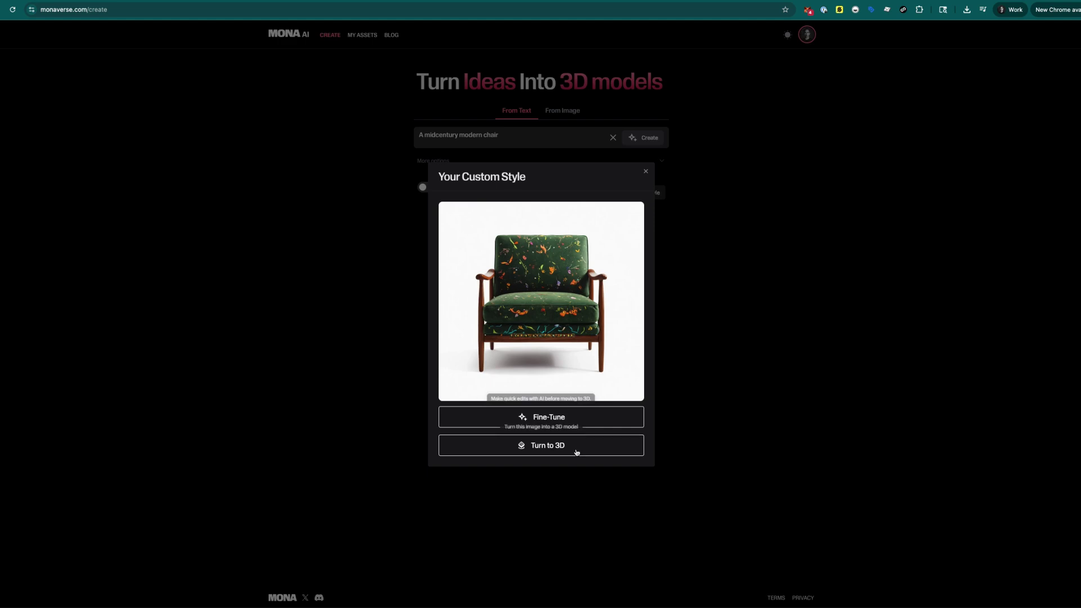
click(544, 448)
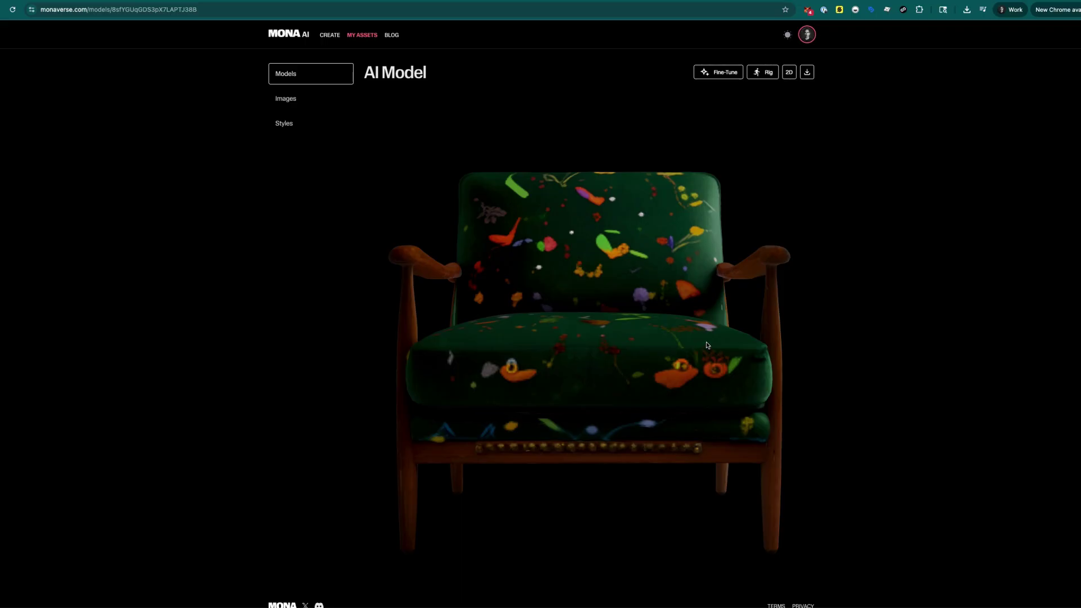
- Orbit the patterned chair model, then show the Images gallery under My Assets
drag(670, 309, 994, 302)
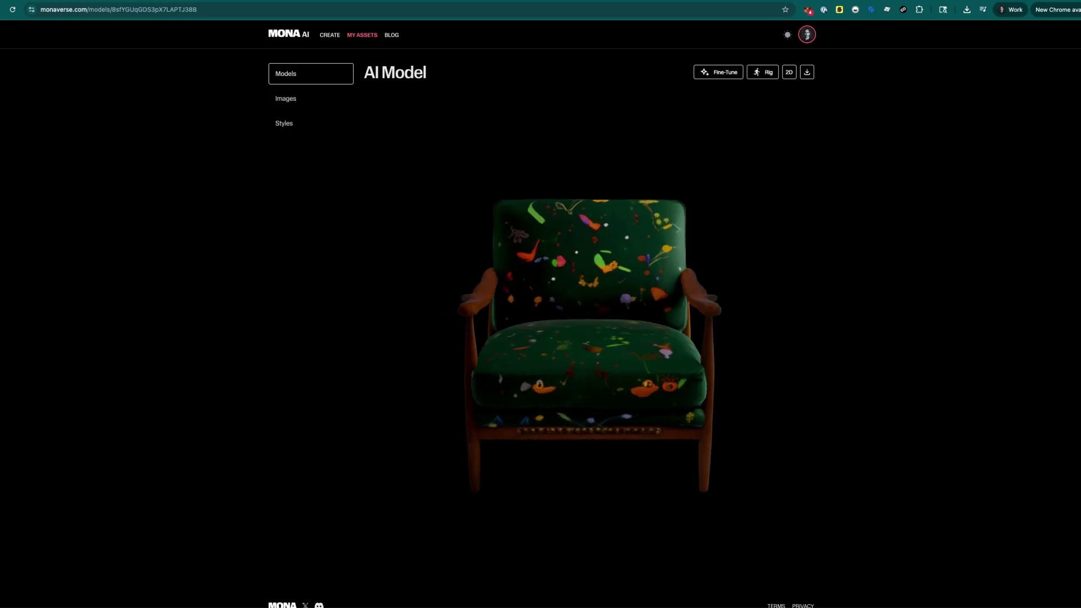
click(331, 35)
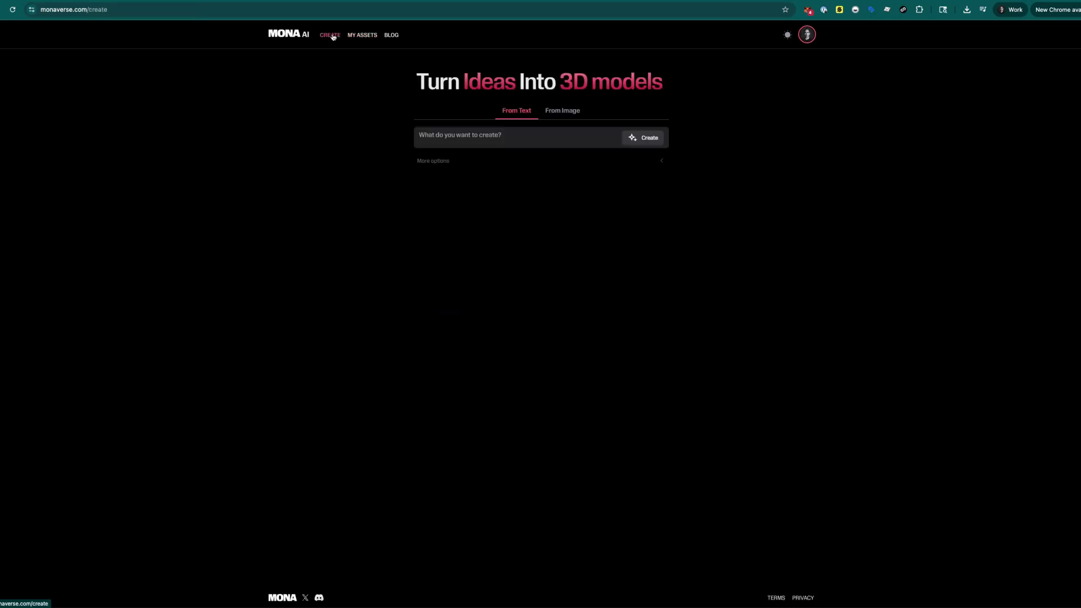
click(362, 35)
click(294, 100)
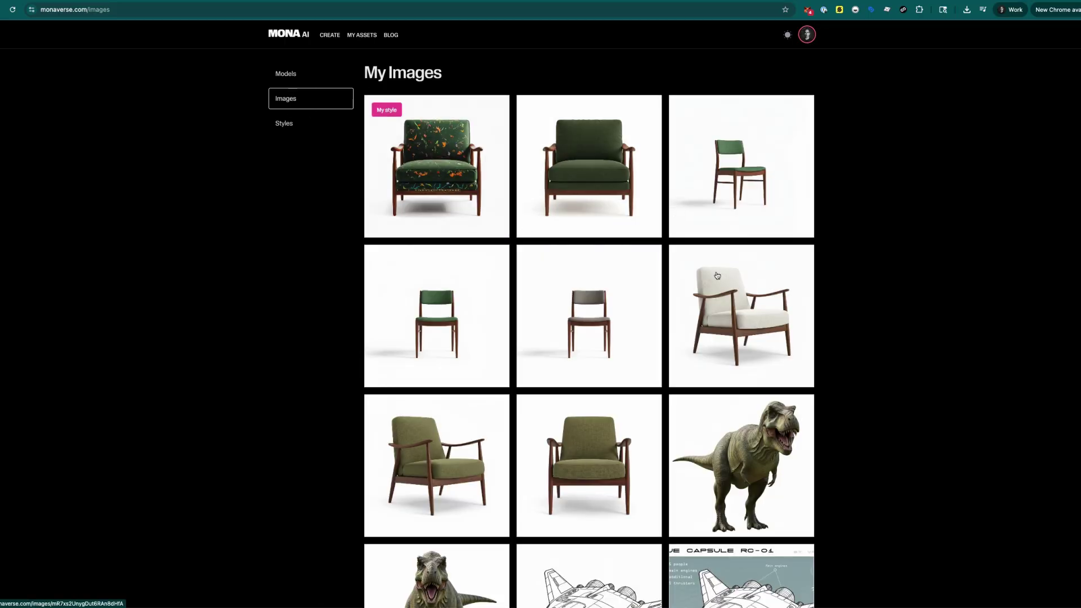
- Open the T-rex image and check its Fine-Tune and SD/HD Turn to 3D options without using them
click(773, 421)
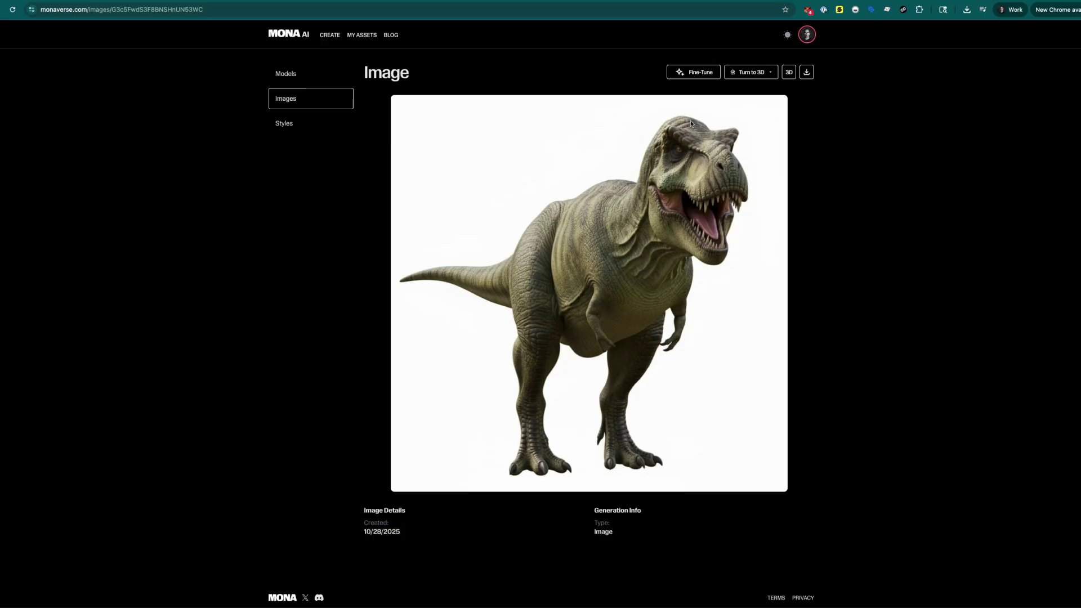
click(707, 72)
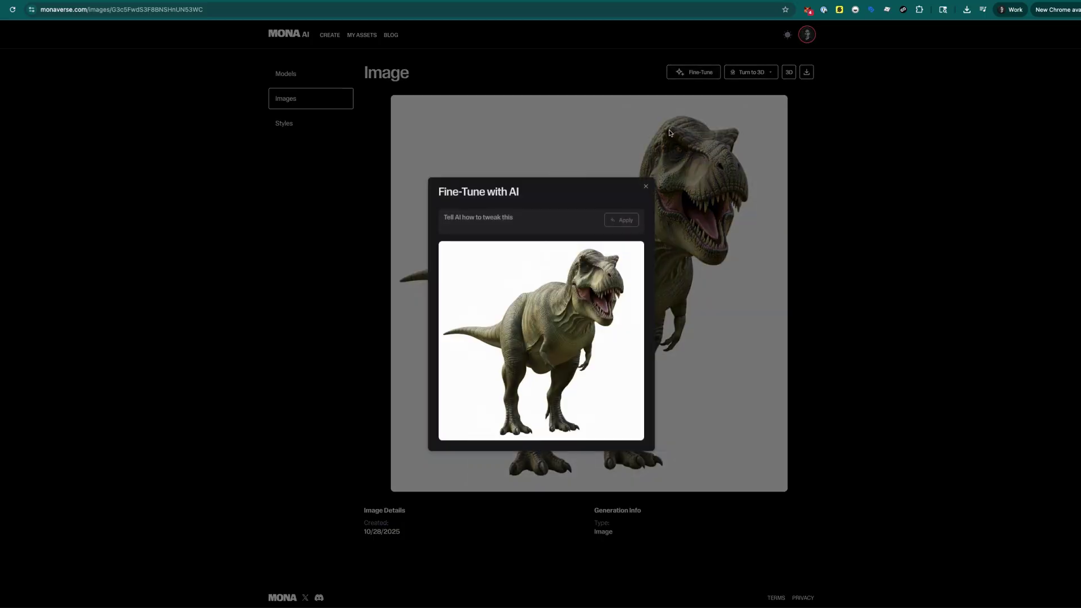
click(646, 187)
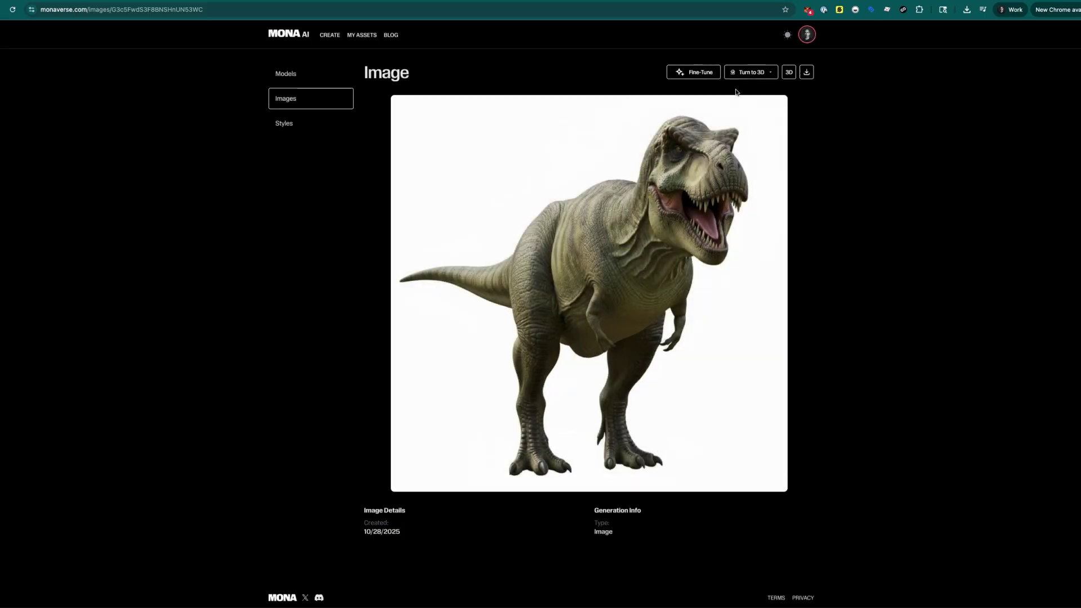
click(769, 72)
click(830, 105)
- Pass through Styles to My Models and scroll to the T-rex tagged Rigged and HD
click(289, 123)
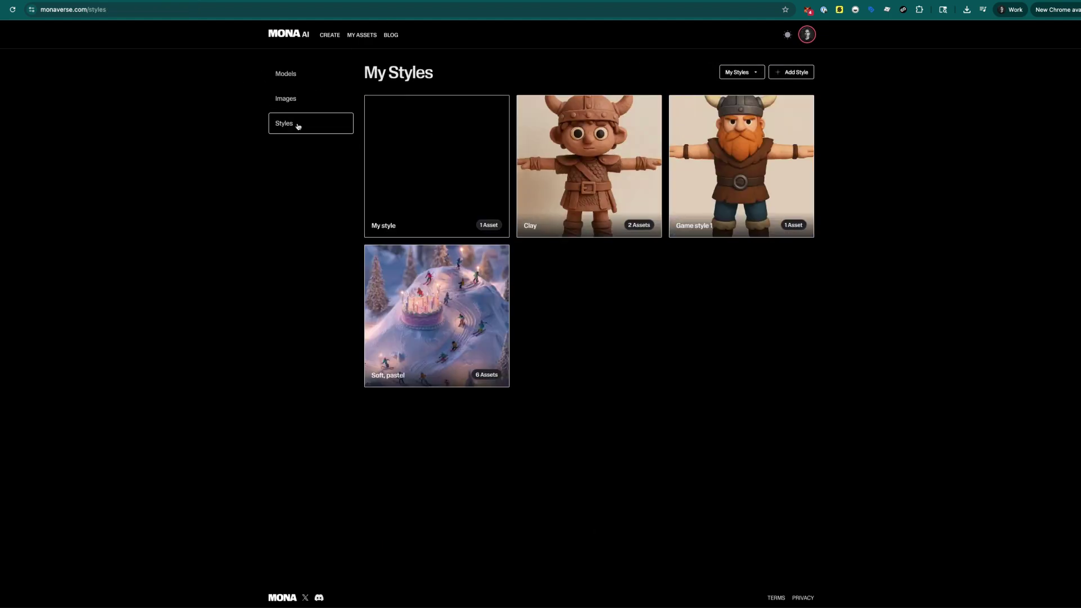
click(287, 72)
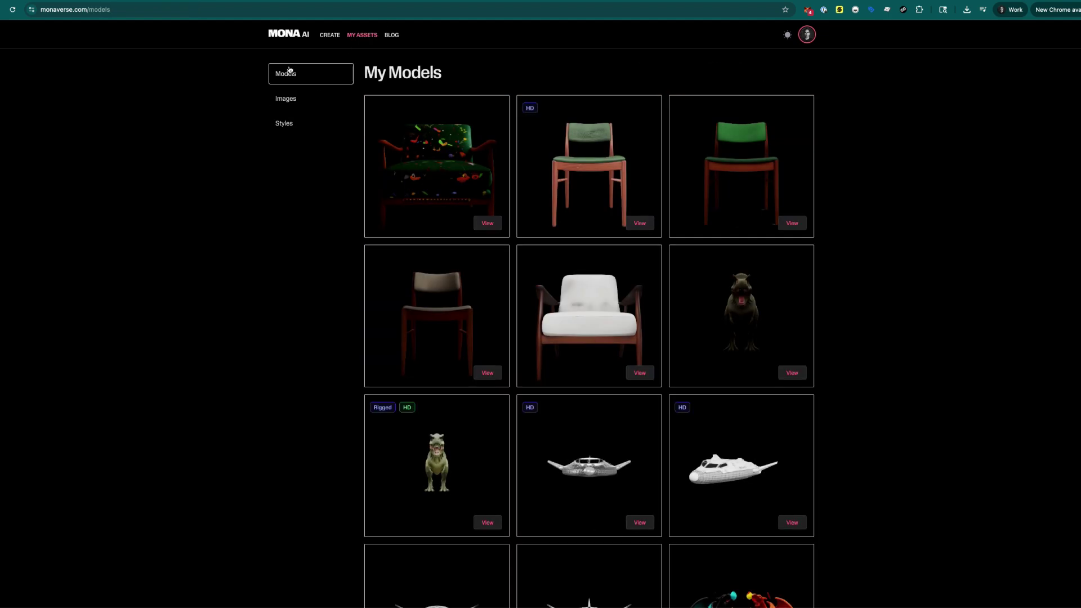
click(333, 39)
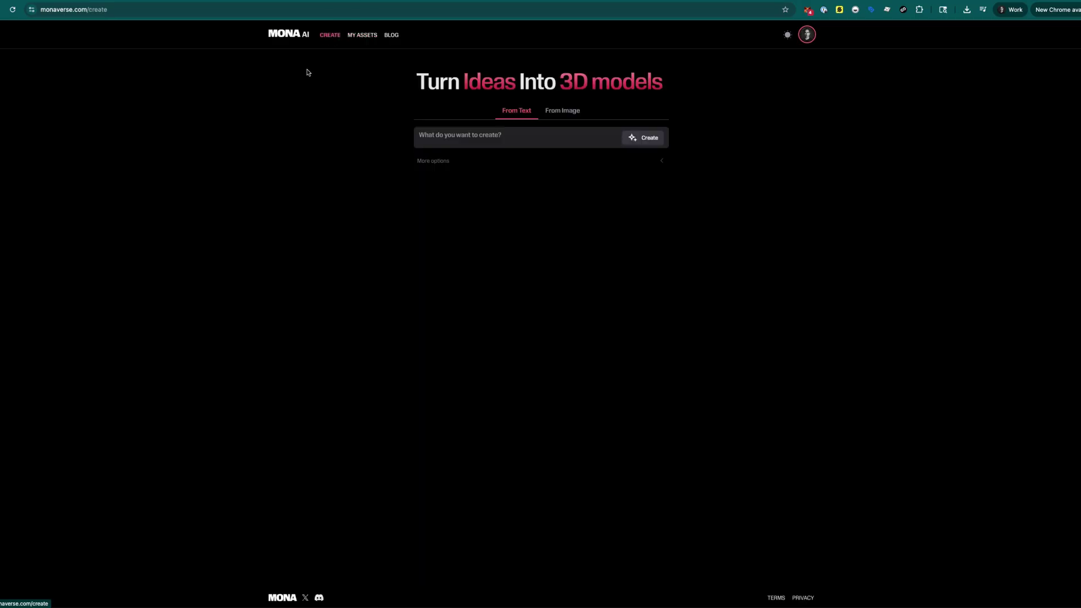
click(362, 35)
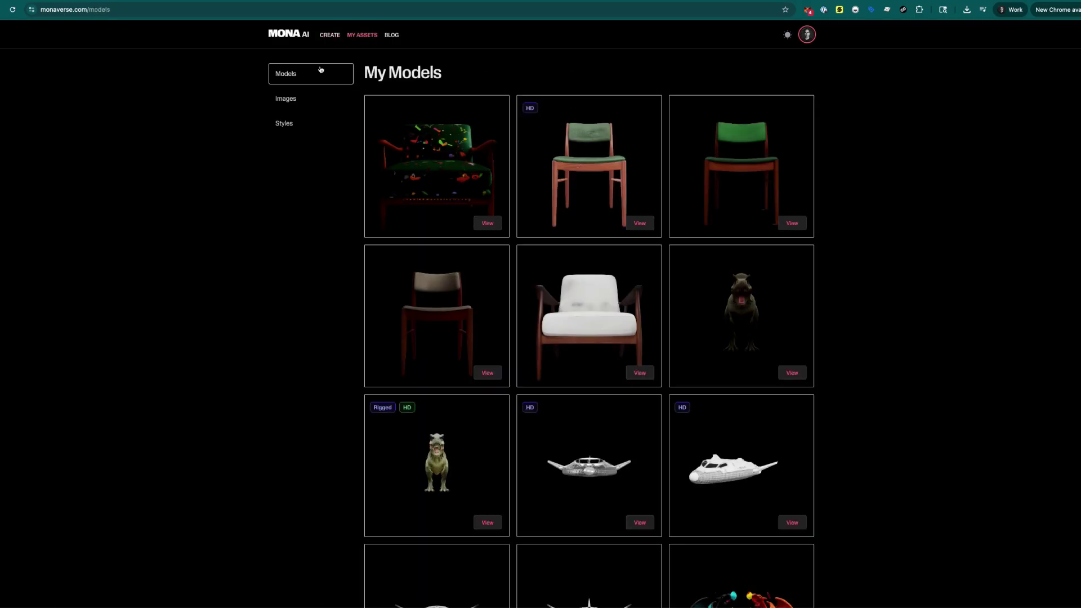
scroll(907, 374, down, 2)
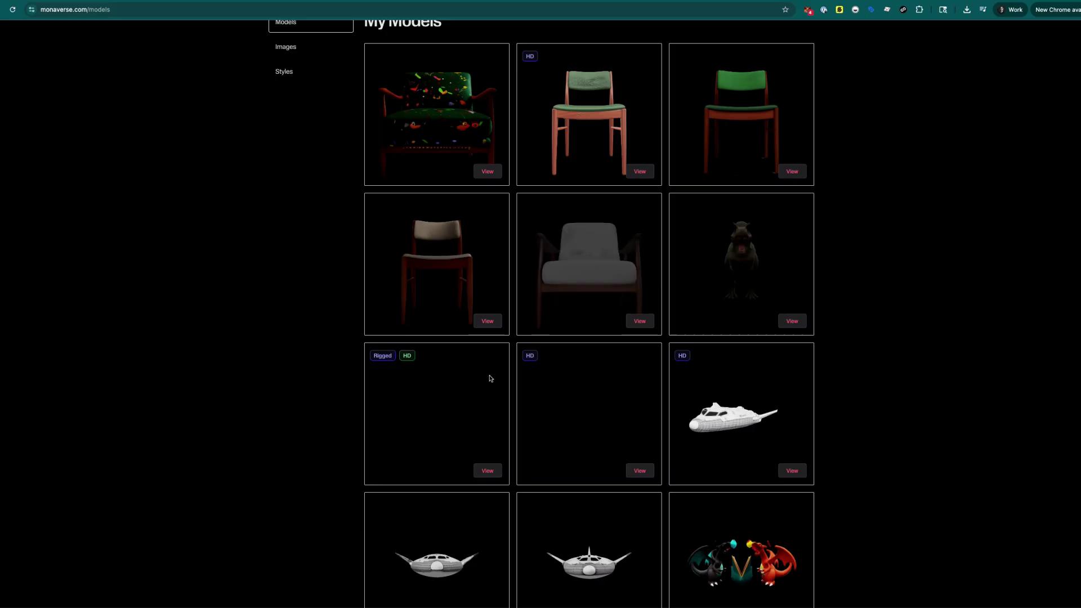
- Open the rigged HD T-rex and zoom to a right-facing side view of its skeleton
click(487, 472)
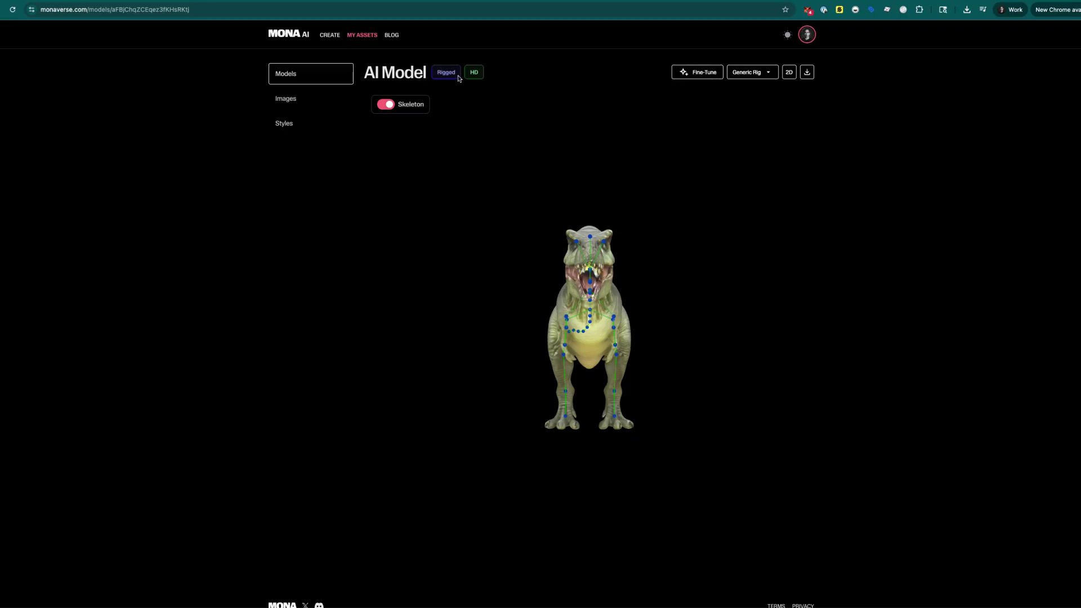
drag(622, 307, 618, 285)
scroll(508, 306, up, 5)
scroll(618, 292, down, 2)
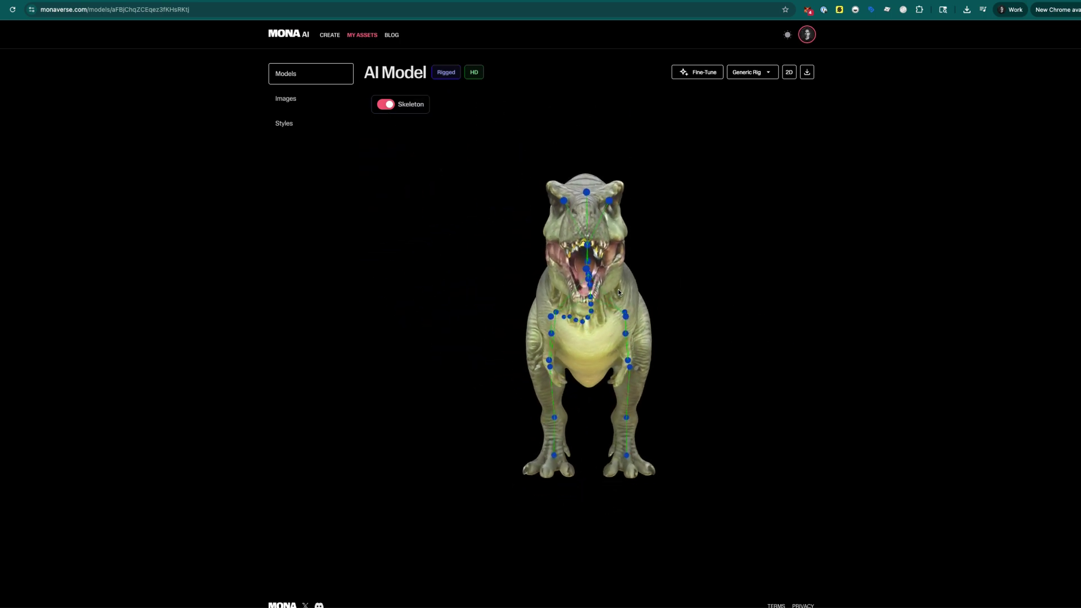
drag(498, 306, 532, 322)
scroll(581, 315, down, 4)
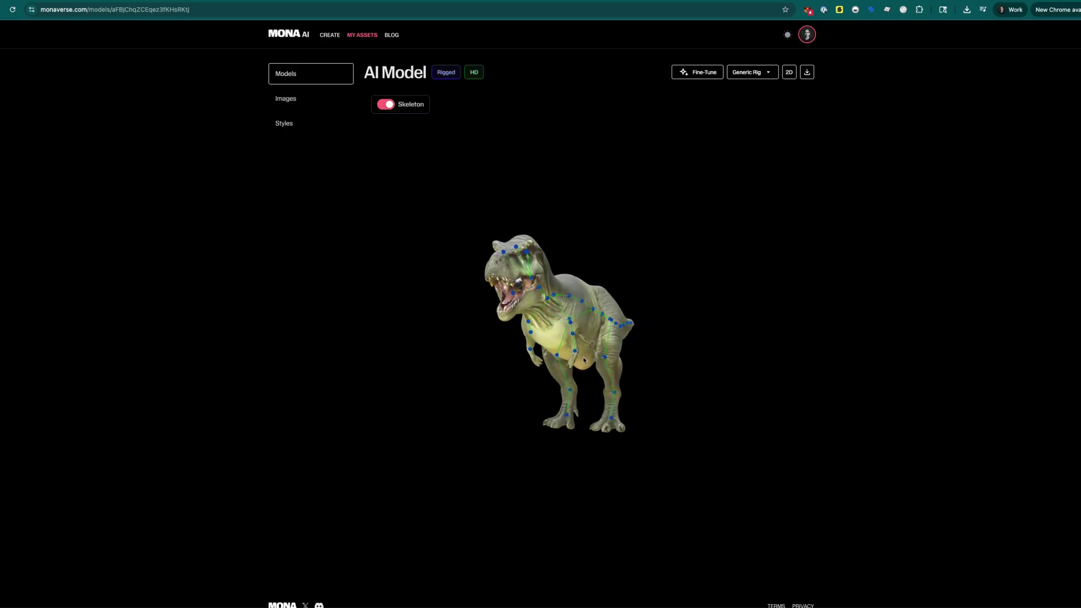
ctrl+scroll(580, 344, up, 5)
ctrl+scroll(580, 344, down, 1)
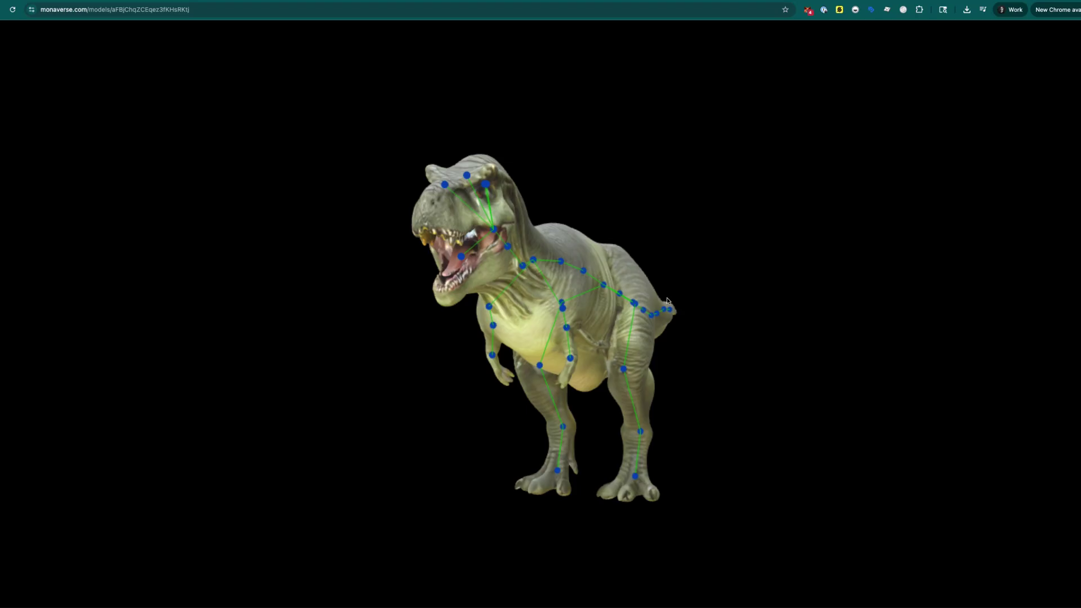
- Turn the T-rex to left-facing and near-front views, zoom out, then leave fullscreen
drag(667, 300, 590, 297)
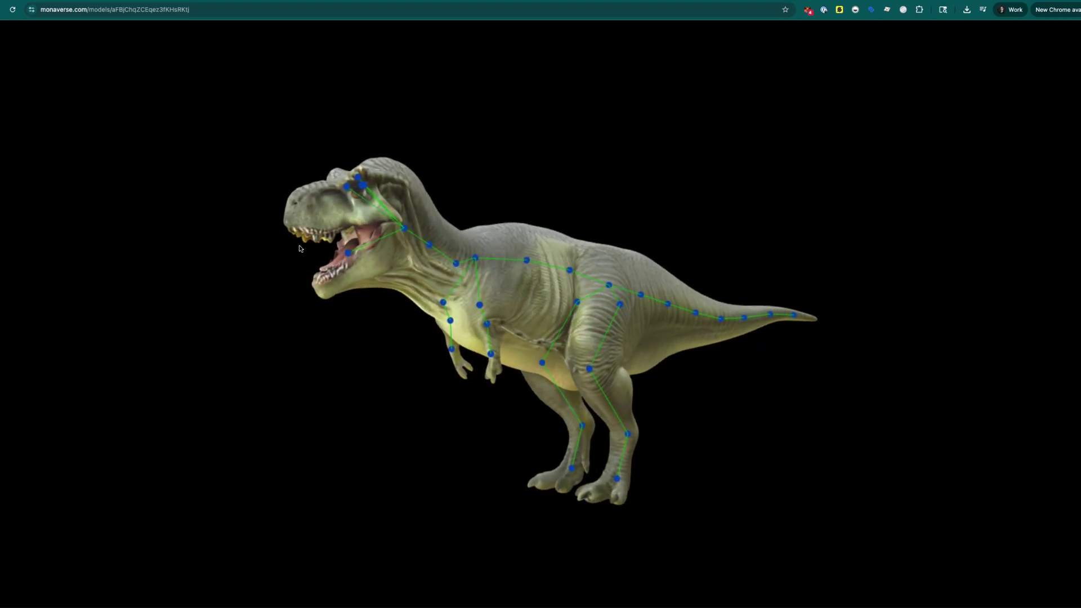
drag(461, 249, 493, 248)
scroll(494, 247, down, 5)
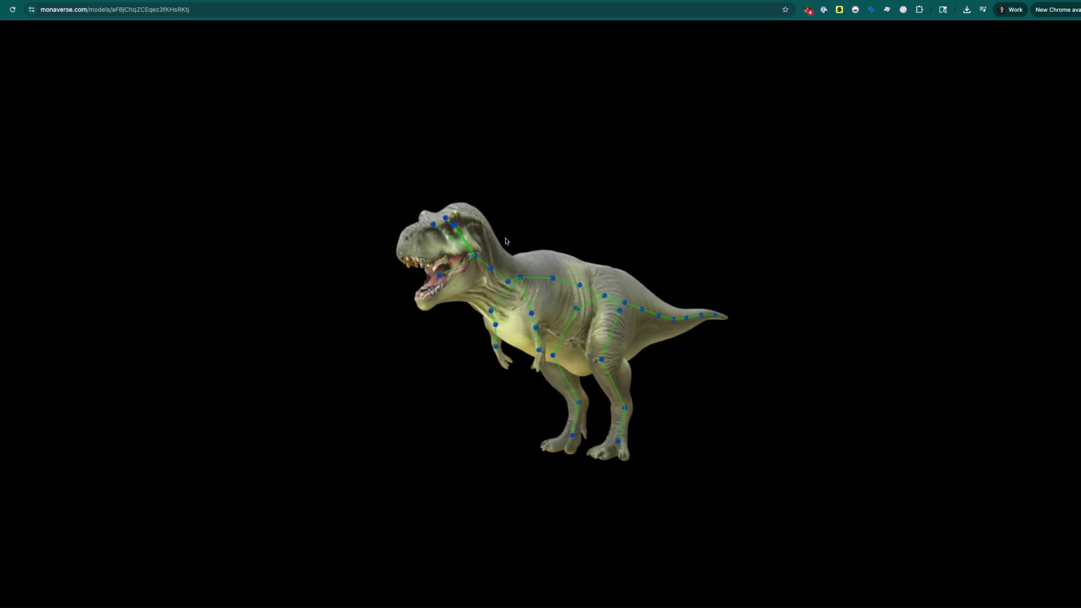
scroll(883, 113, down, 5)
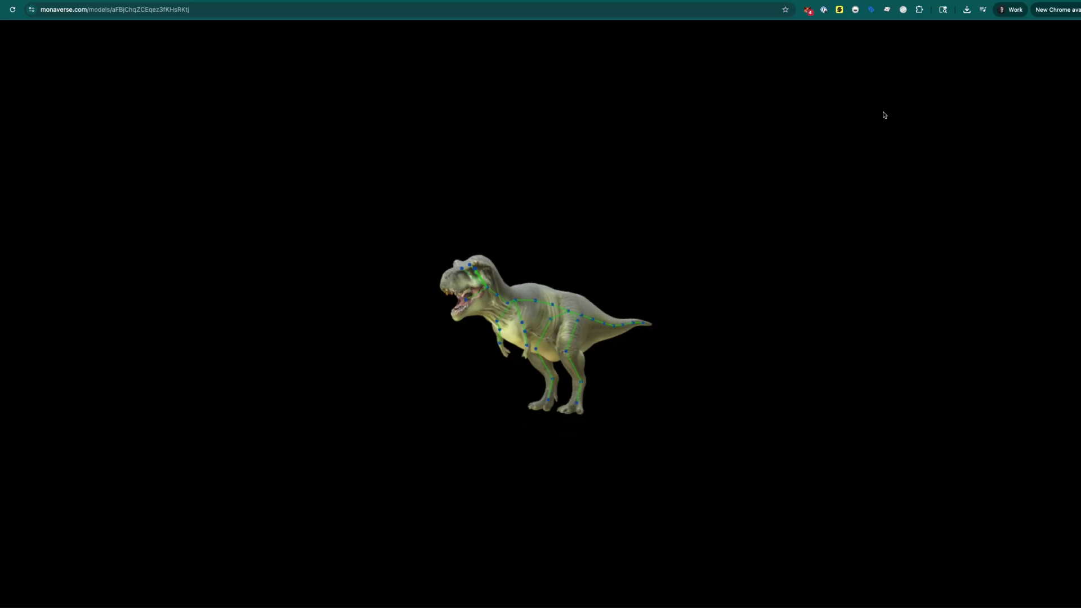
key(Escape)
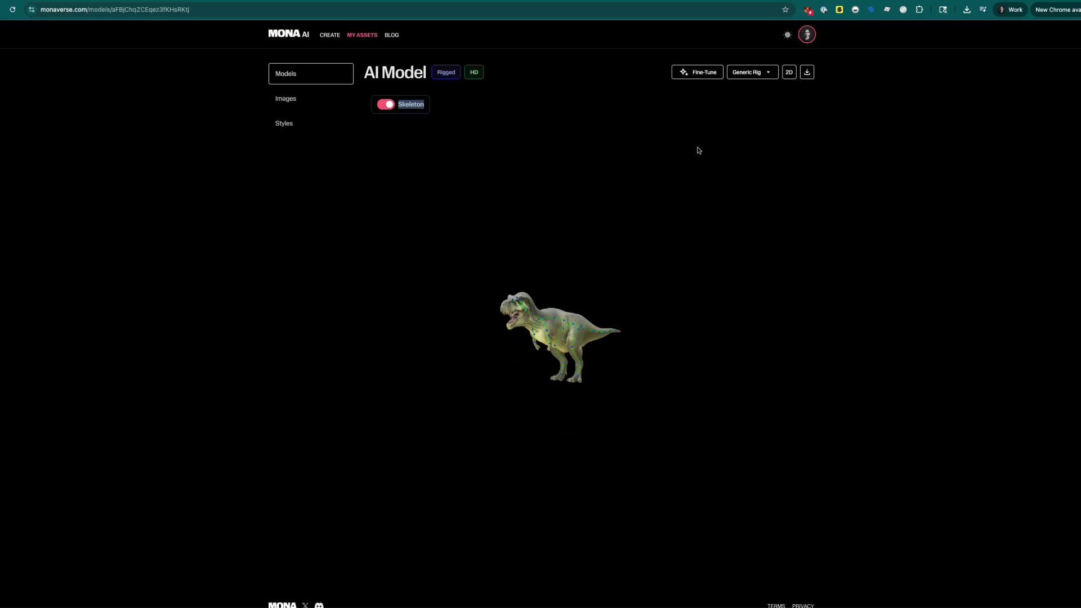
- Keep Generic Rig and download the T-rex as mona-ai-model (5).glb
click(773, 76)
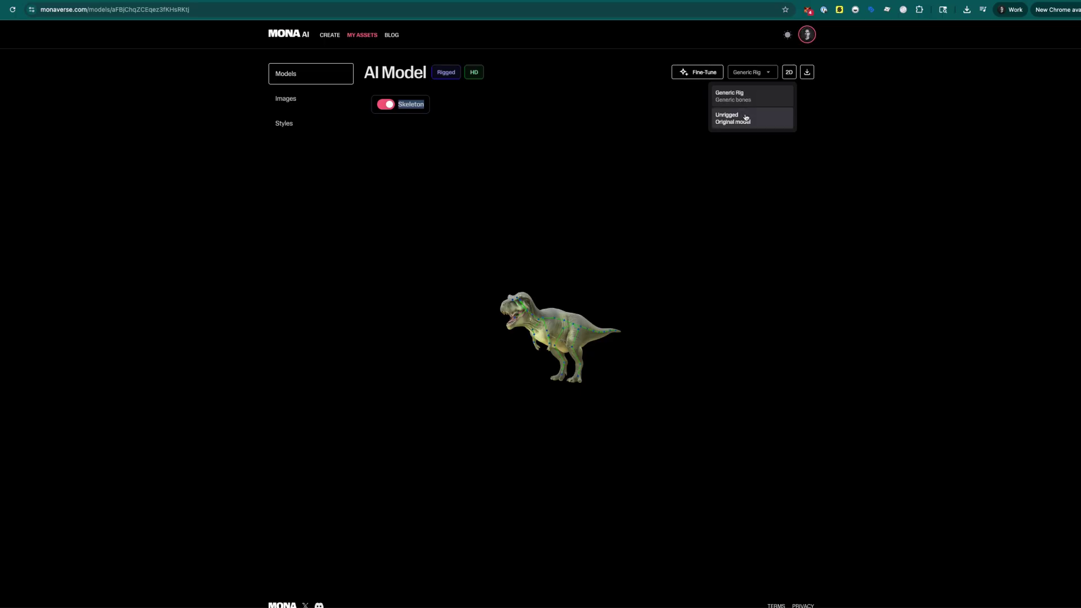
click(847, 200)
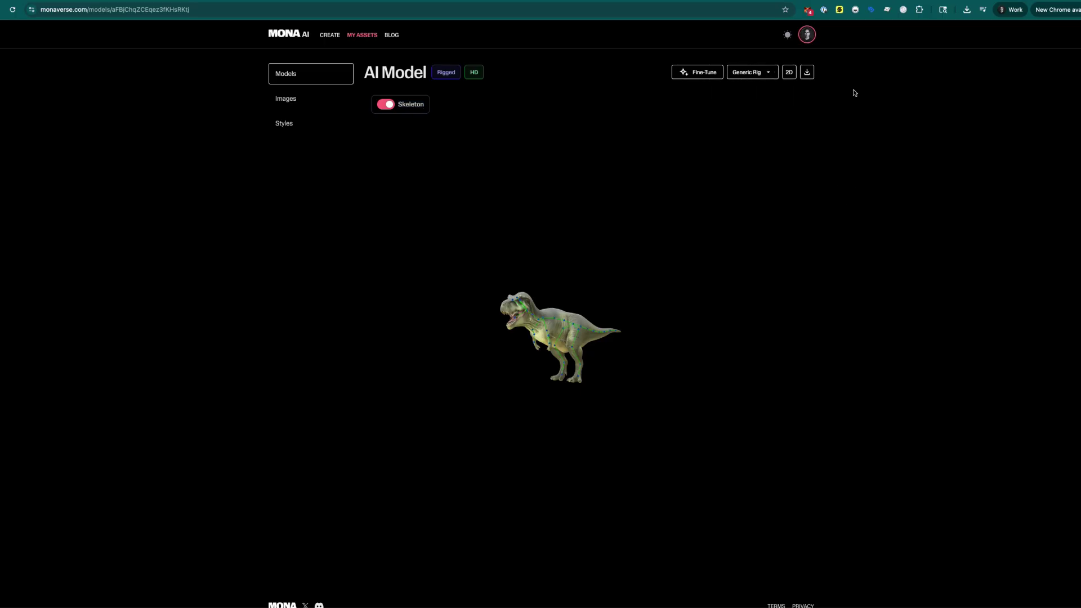
click(811, 77)
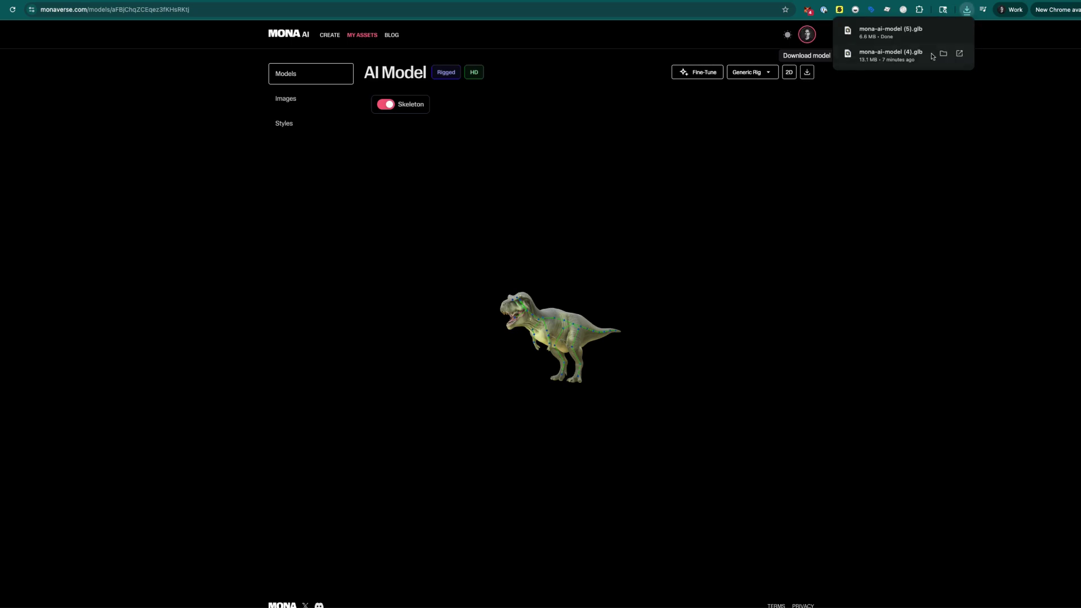
scroll(560, 322, up, 5)
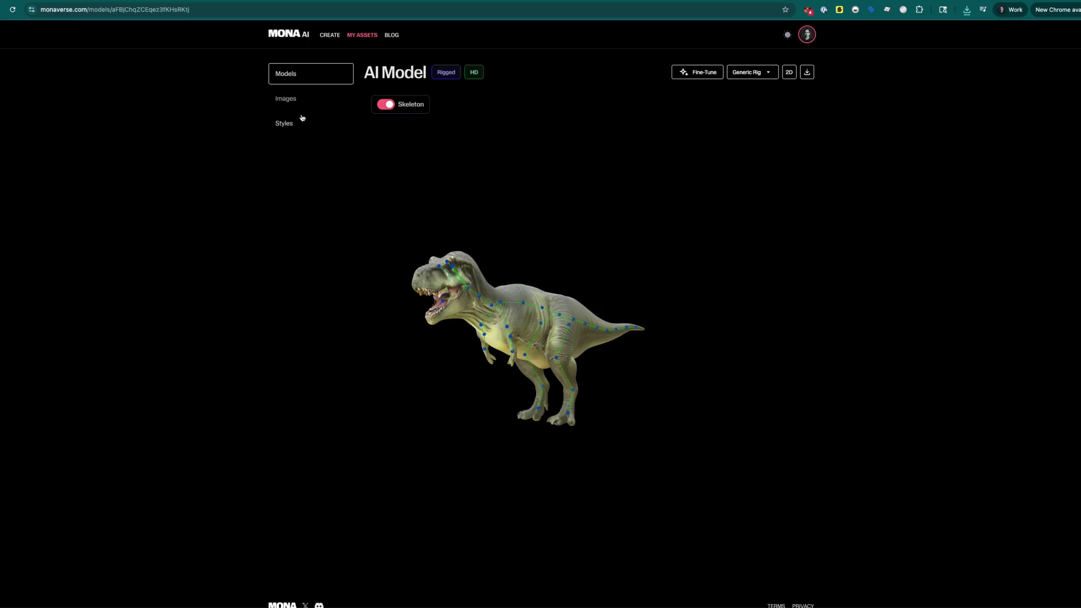
- Upload the leather-seat armchair photo on the From Image creation page
click(331, 36)
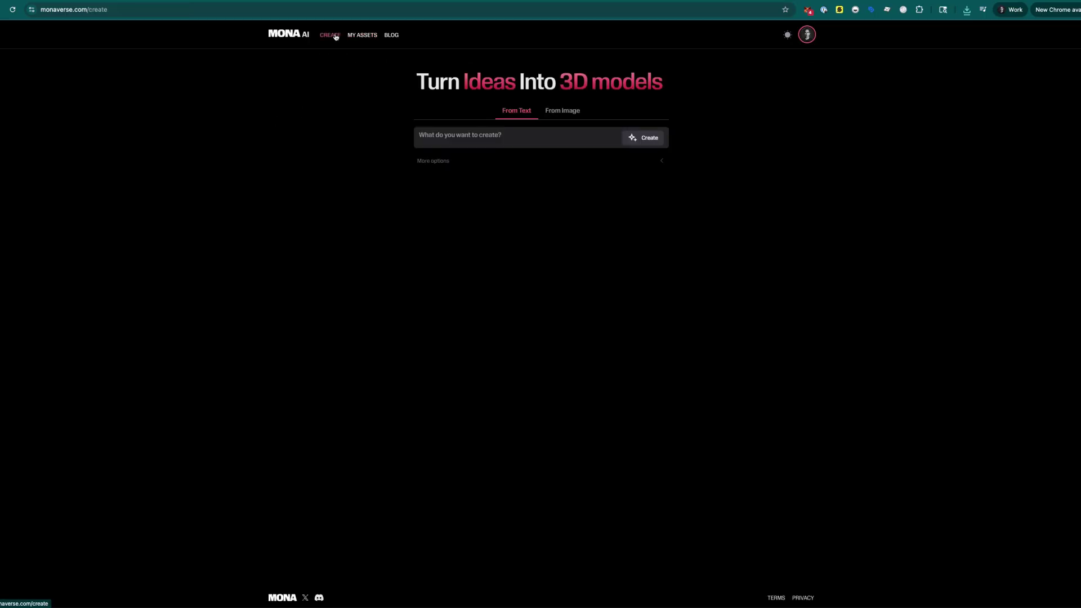
click(565, 112)
click(526, 111)
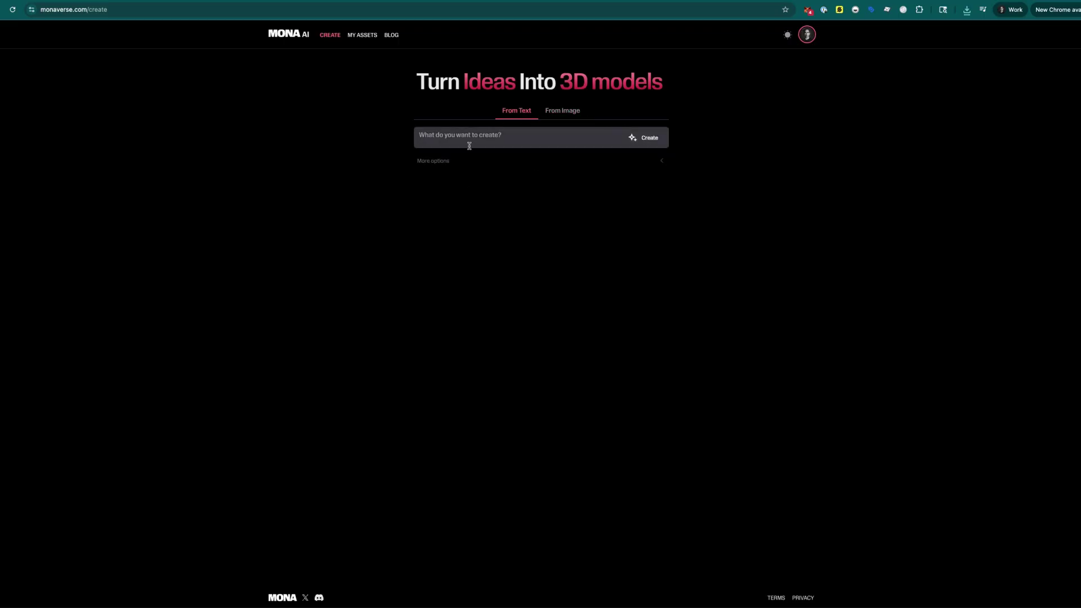
click(573, 117)
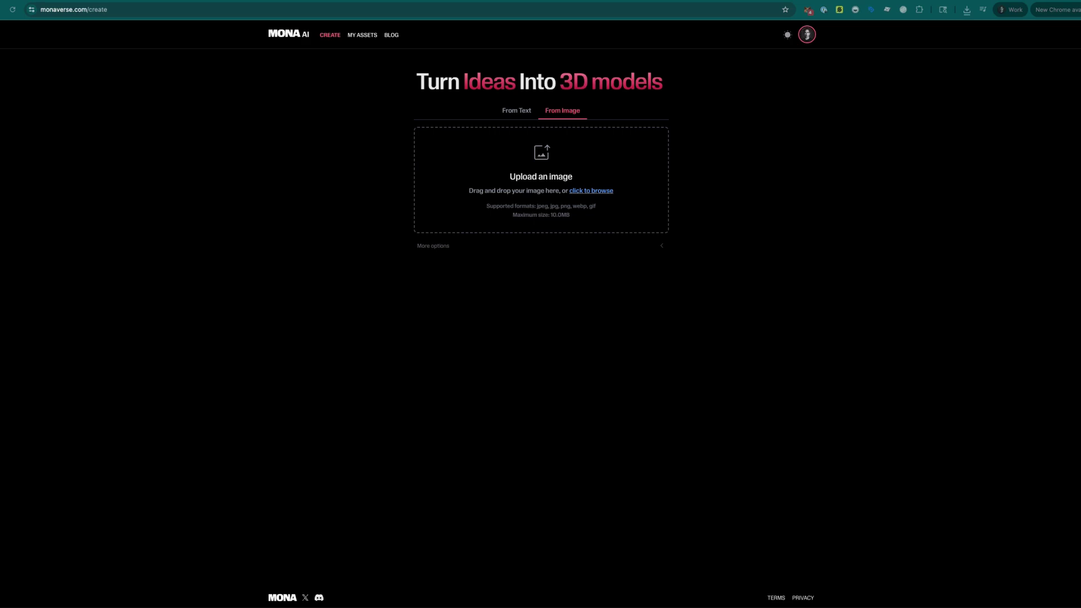
drag(417, 243, 542, 155)
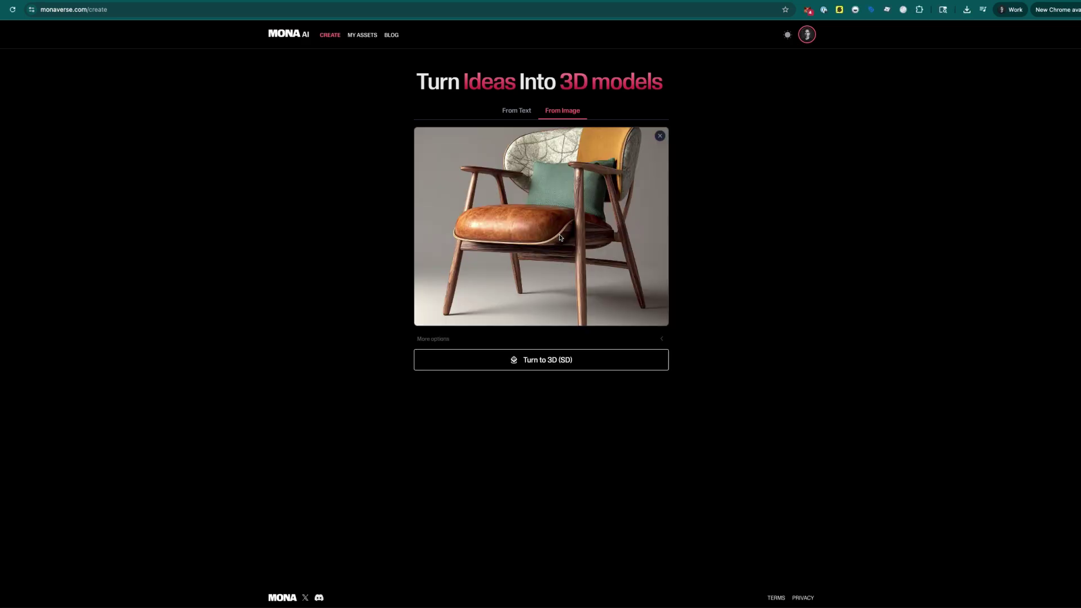
- Keep 1024px texture size and start the Turn to 3D (SD) conversion
click(451, 339)
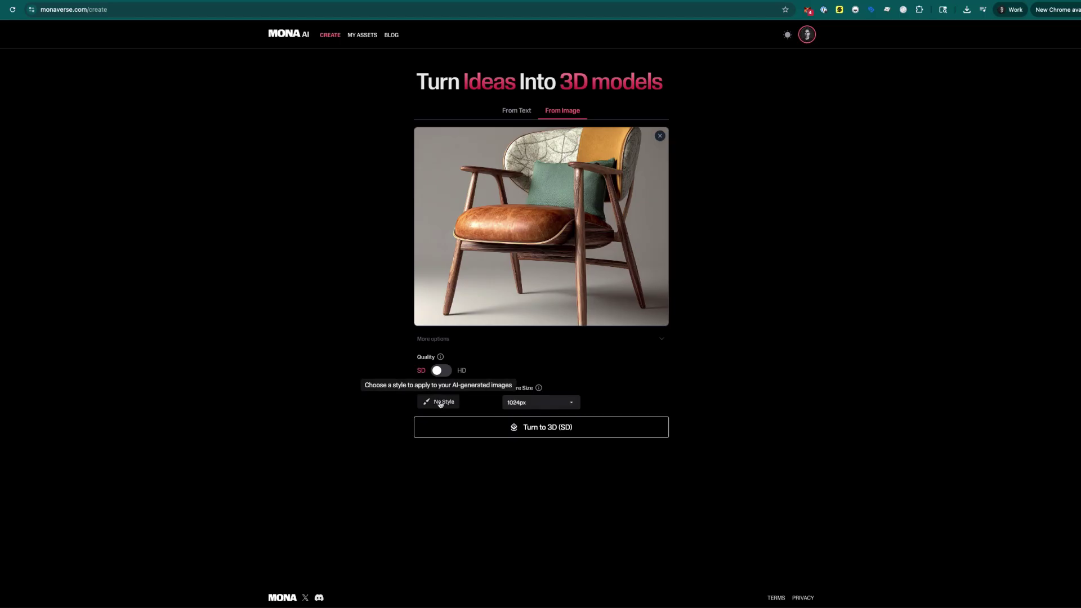
click(552, 405)
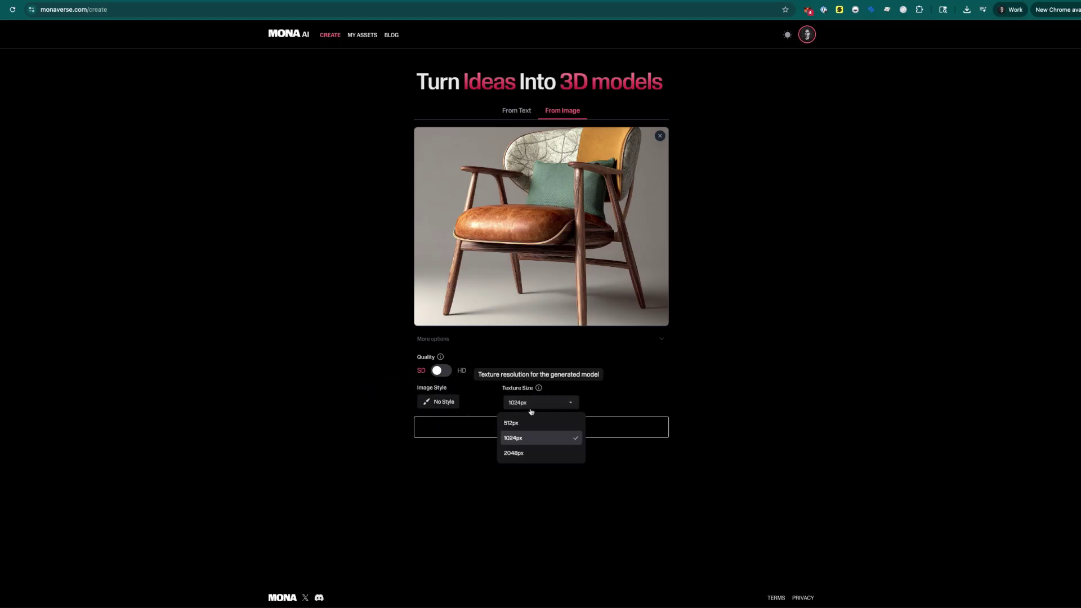
click(711, 446)
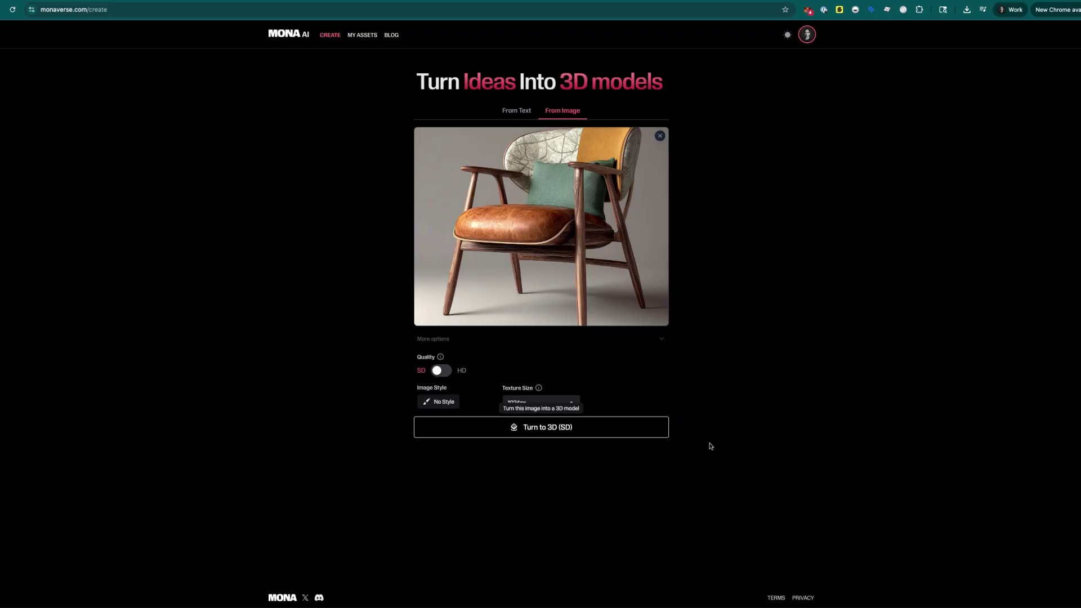
click(524, 427)
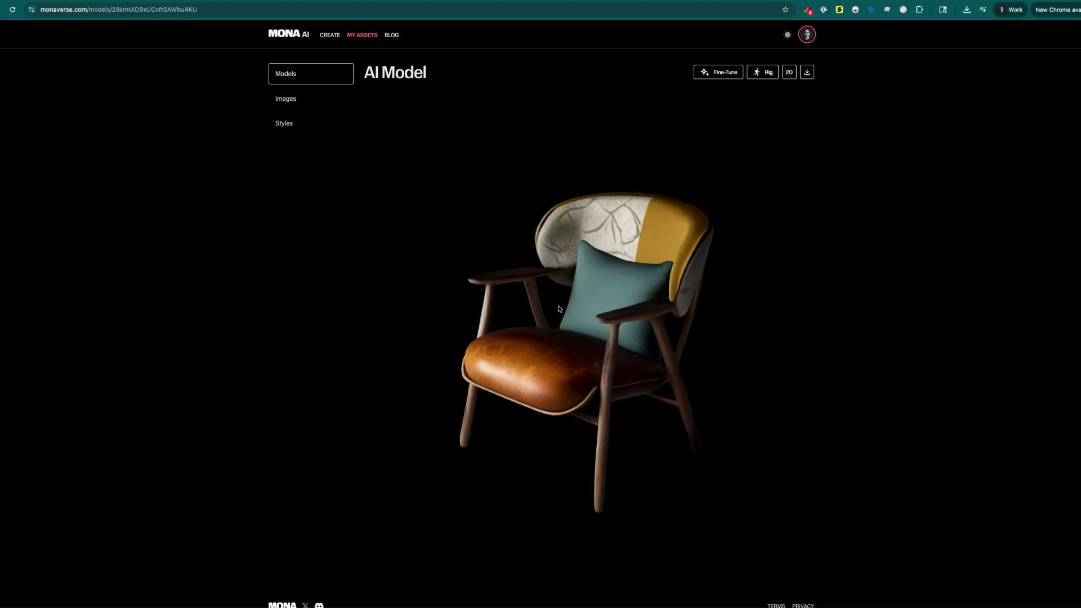
- Download the SD armchair as a .glb file and orbit to inspect it
click(807, 71)
click(999, 99)
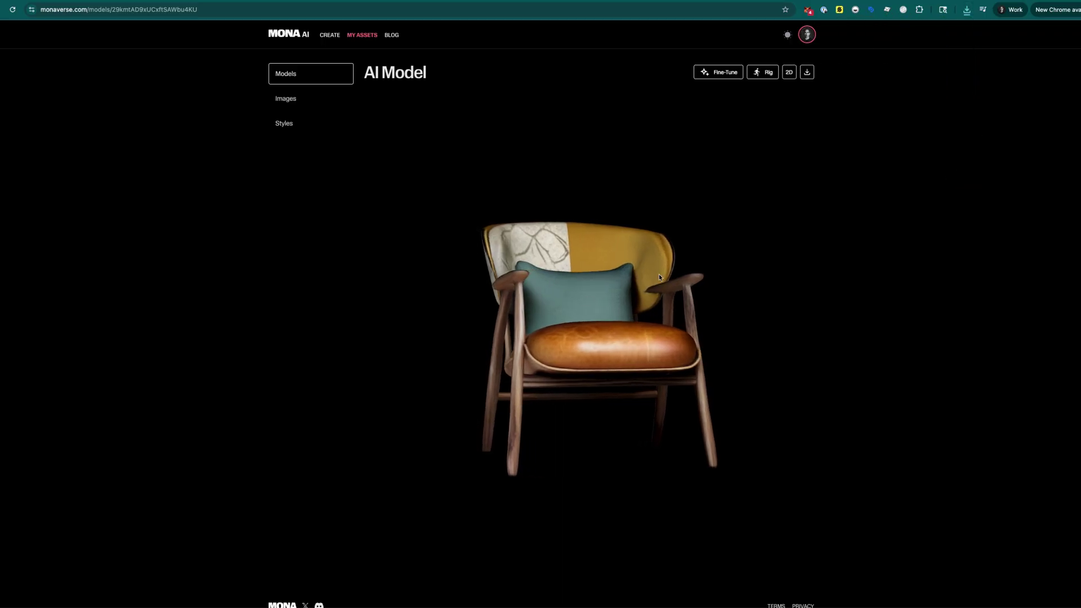
drag(659, 277, 593, 305)
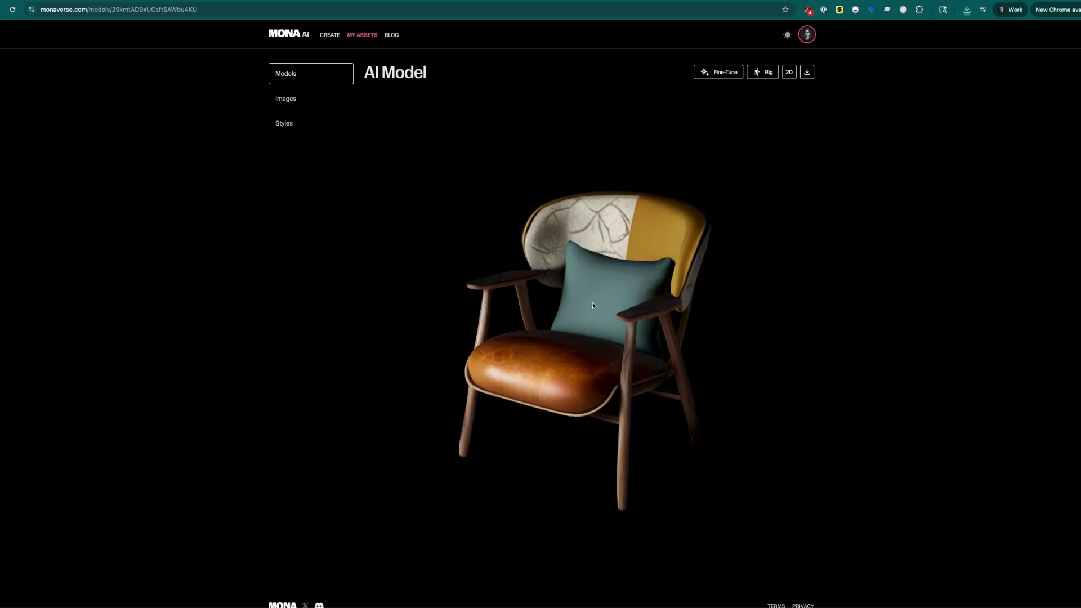
- Open the source armchair image and choose Turn to 3D (HD)
click(789, 72)
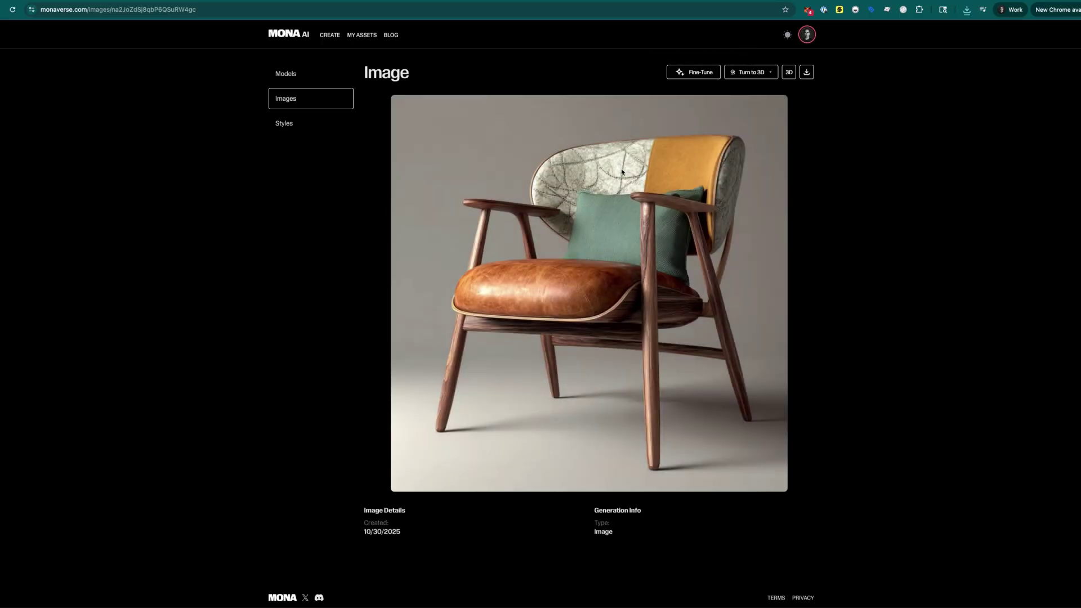
click(773, 74)
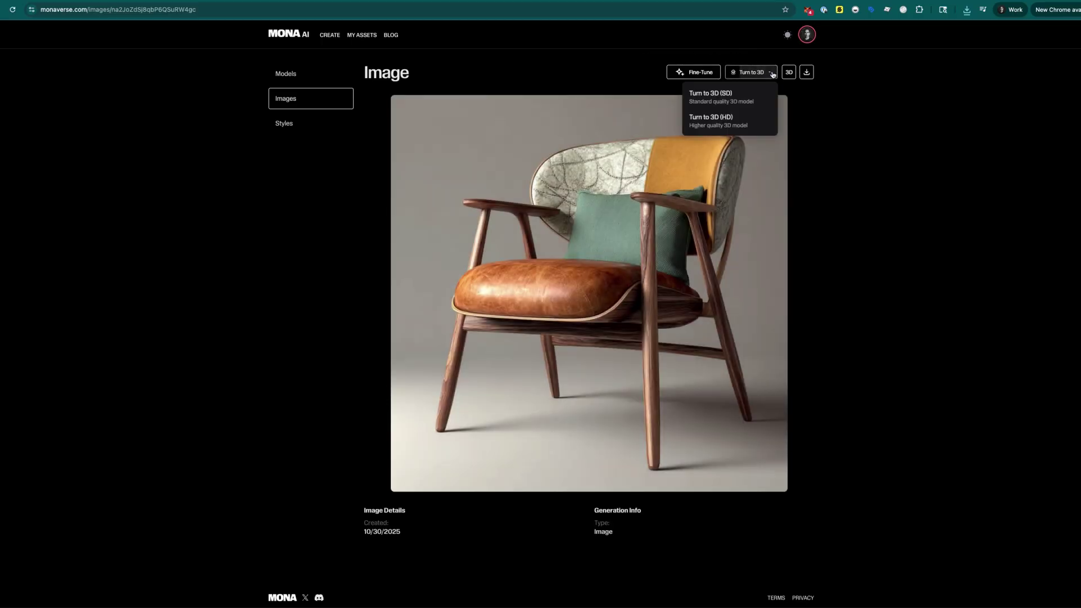
click(731, 125)
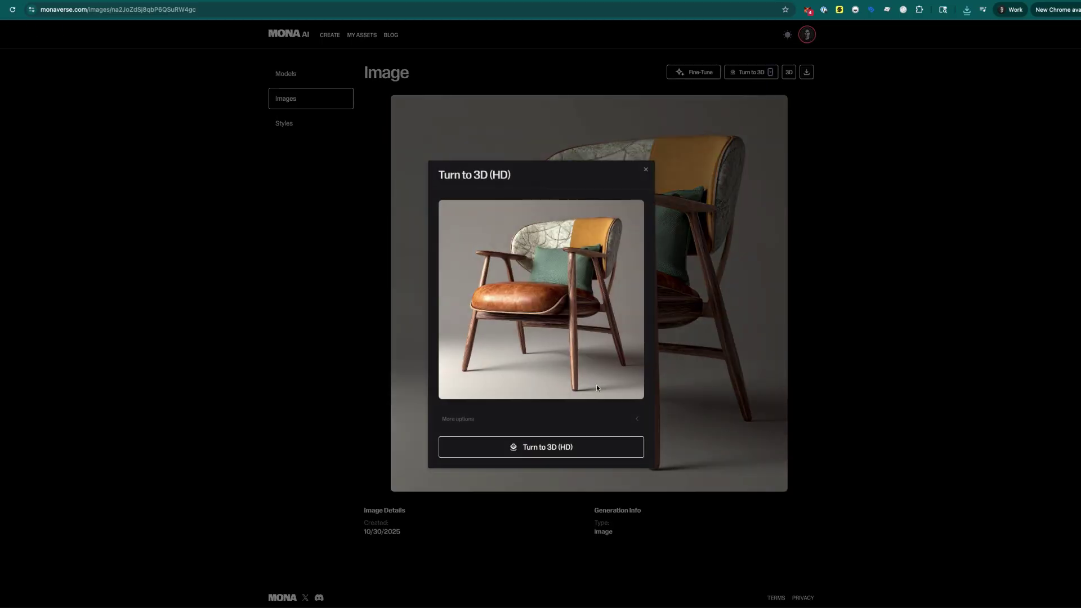
- Set texture quality to HD, leave PBR materials off, and start the HD generation
click(633, 421)
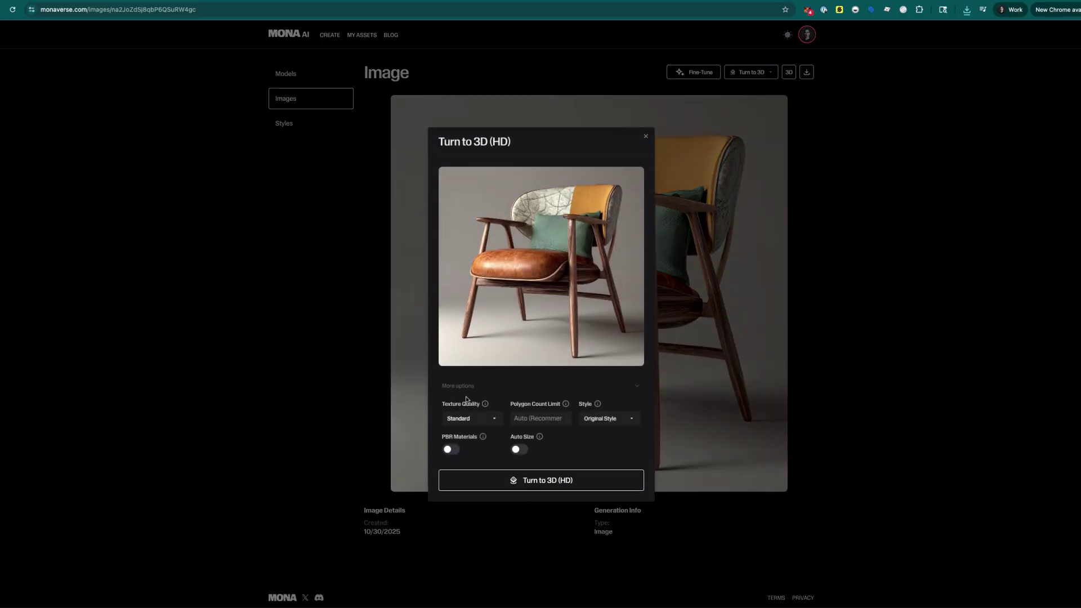
click(487, 418)
click(459, 469)
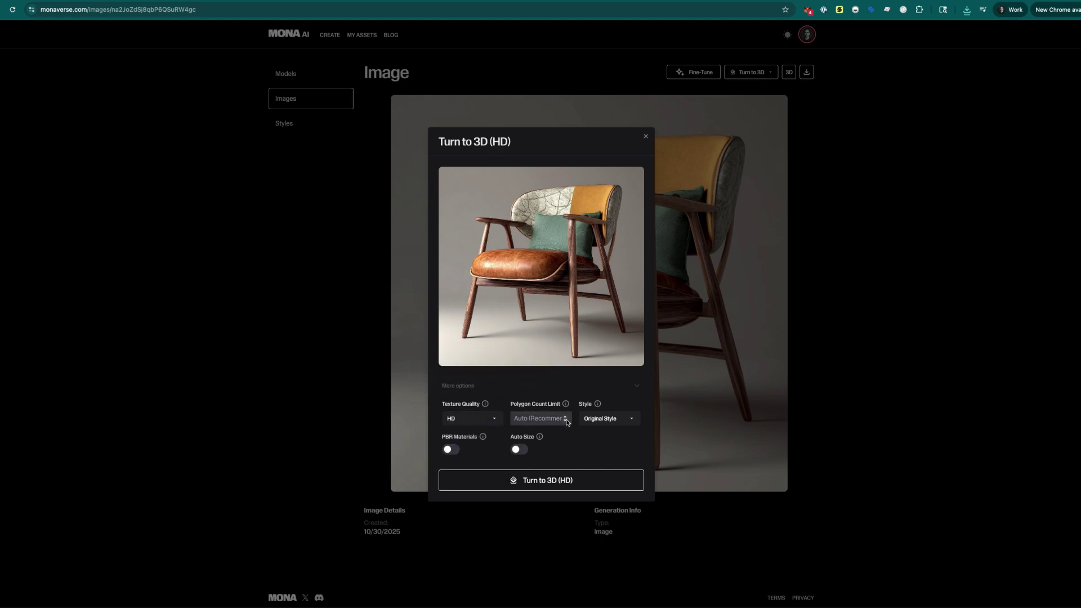
click(451, 450)
click(450, 450)
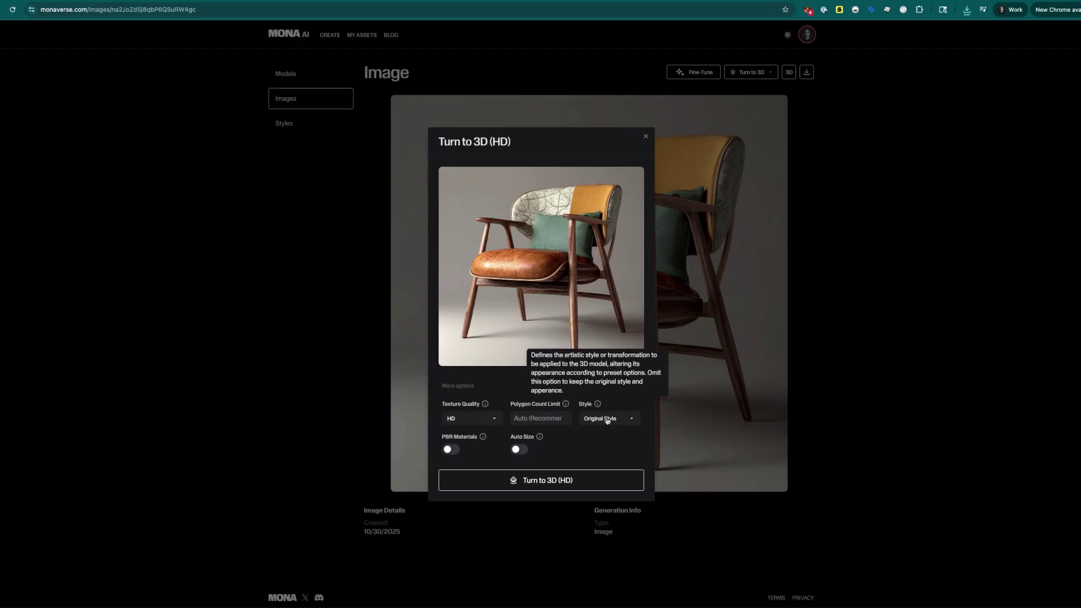
click(541, 482)
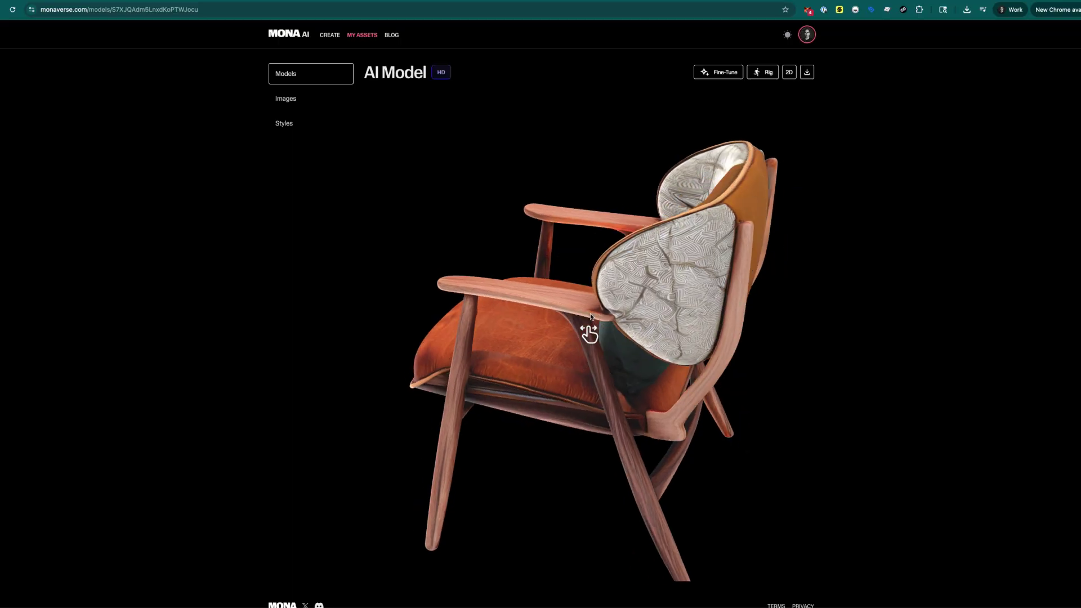
- Inspect the HD armchair's front and rear, then download the model
drag(569, 314, 807, 325)
scroll(528, 271, up, 5)
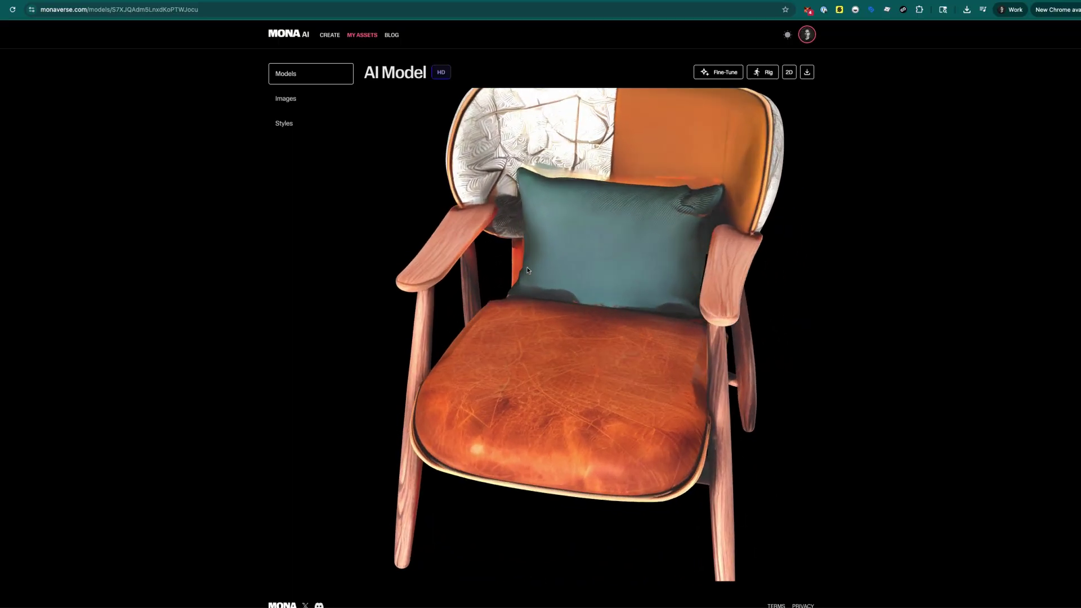
scroll(528, 271, down, 5)
scroll(528, 270, down, 4)
drag(707, 287, 539, 265)
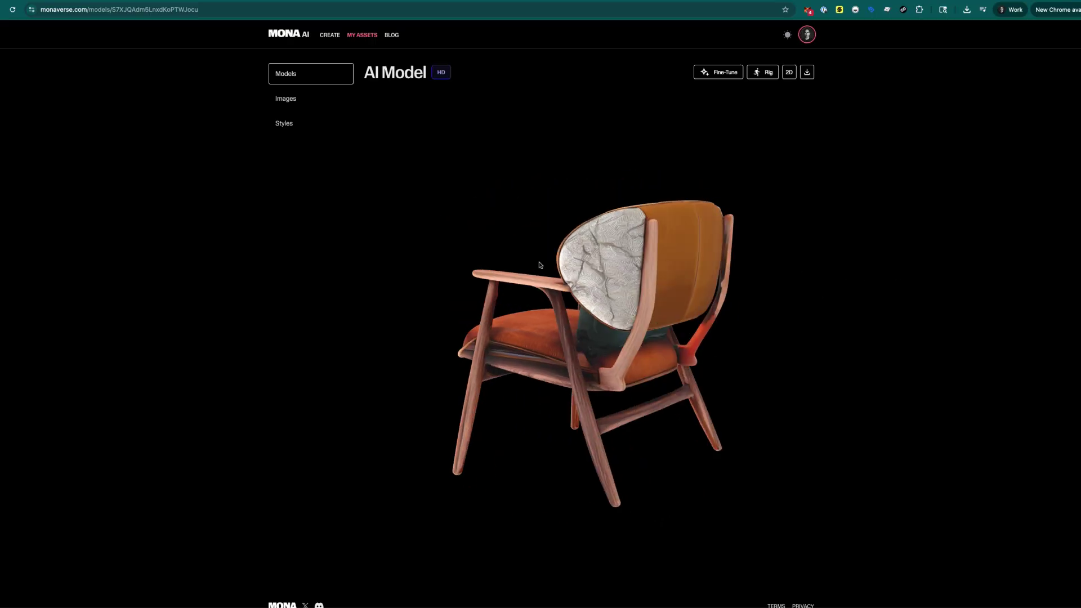
click(806, 72)
- Spin the chair for a last look, then return to the create page
drag(586, 265, 801, 268)
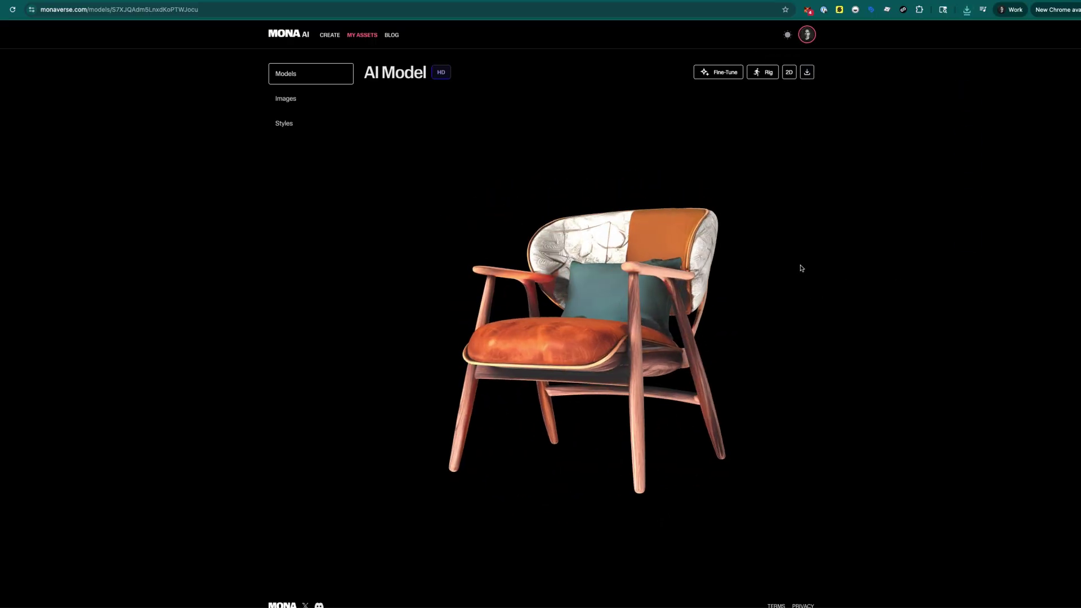
drag(583, 276, 488, 269)
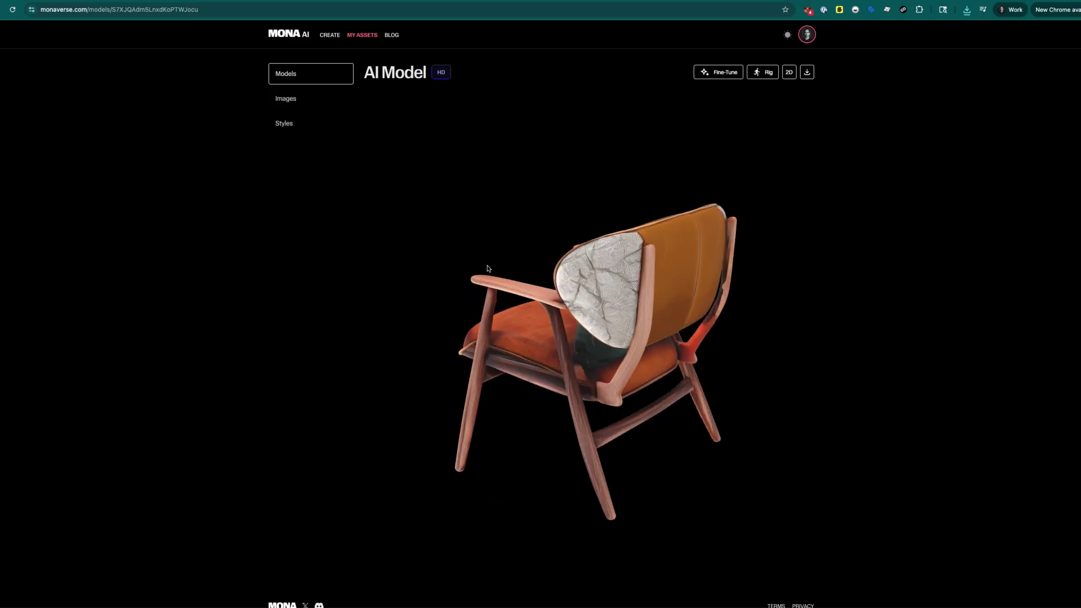
click(322, 36)
click(563, 111)
click(521, 112)
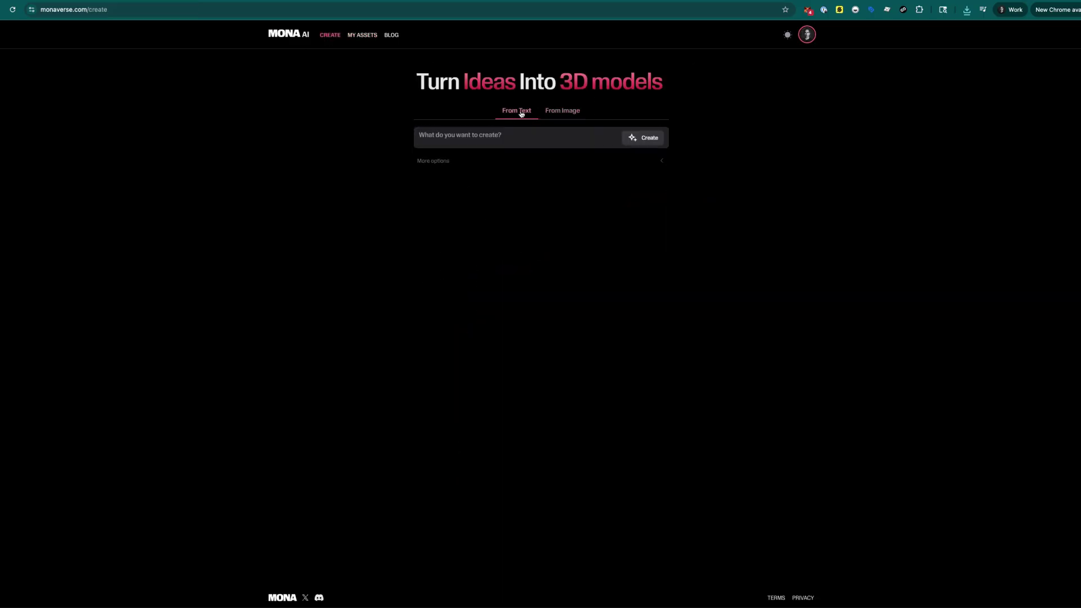
click(367, 36)
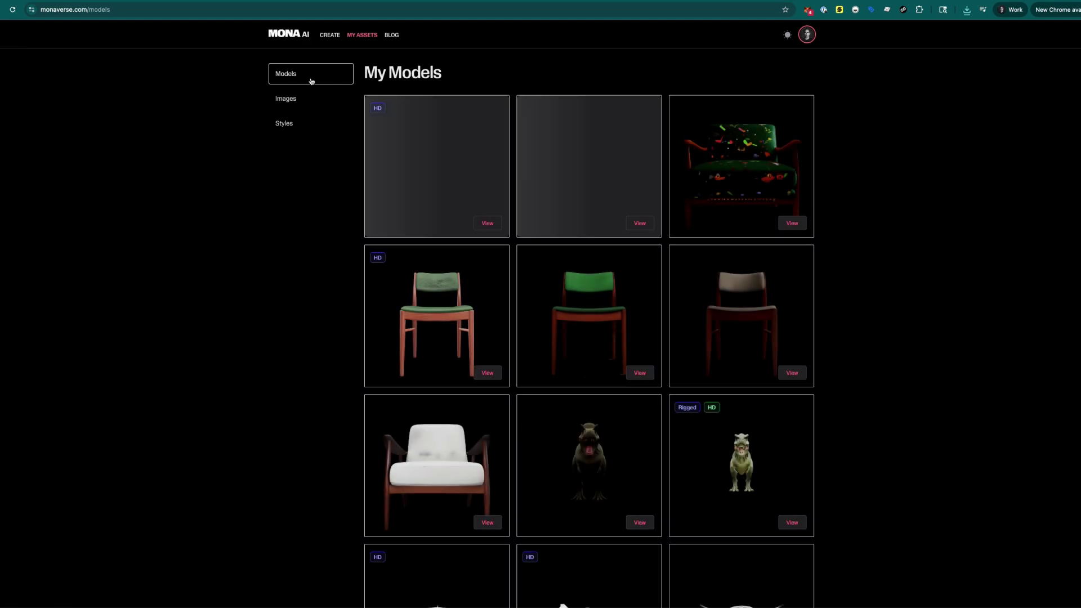
click(297, 98)
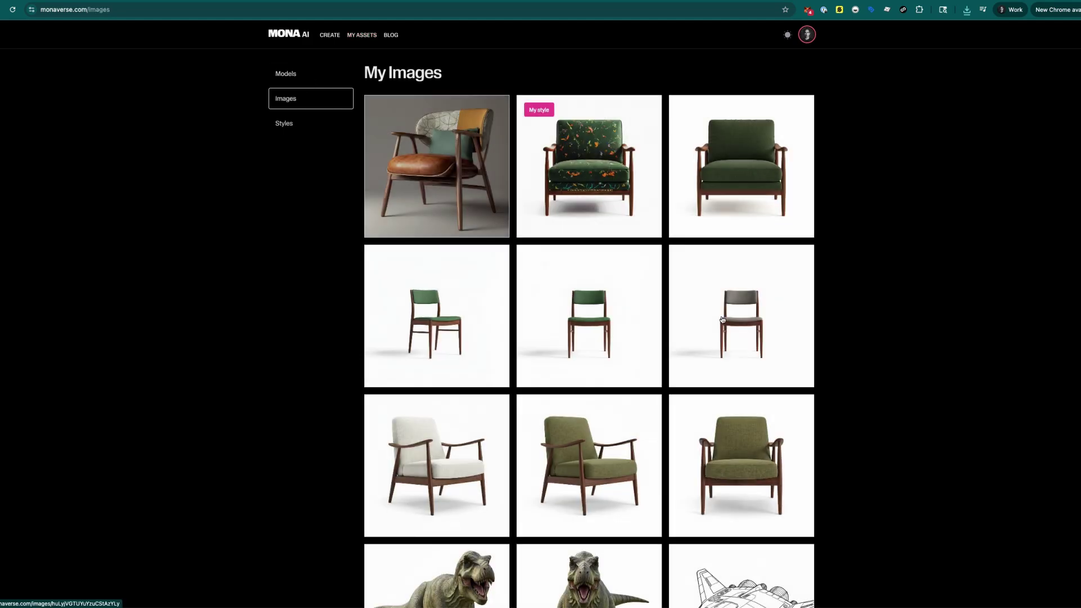
click(293, 75)
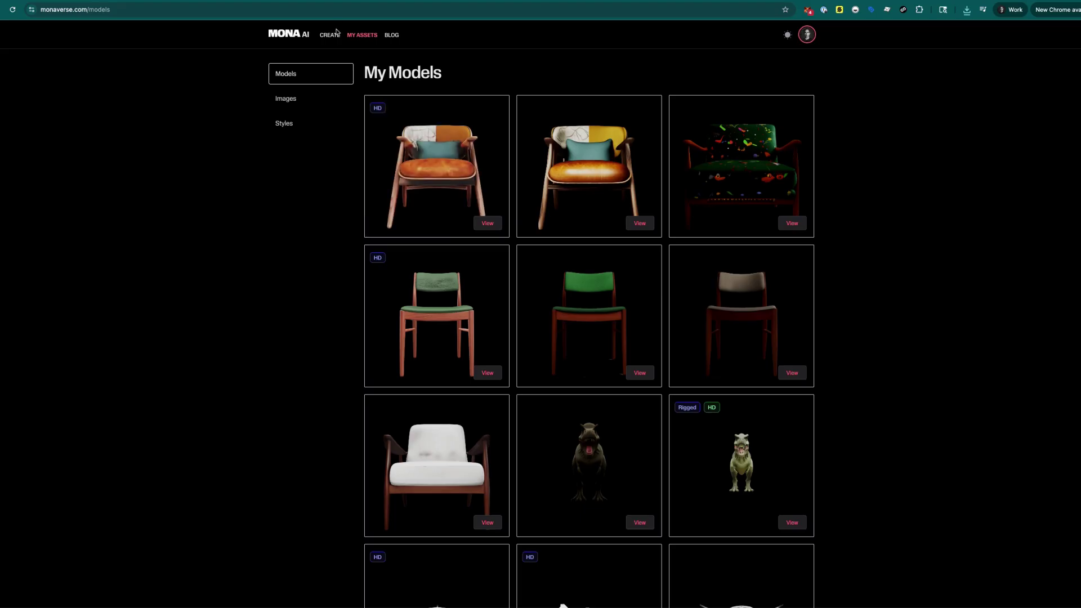
click(330, 34)
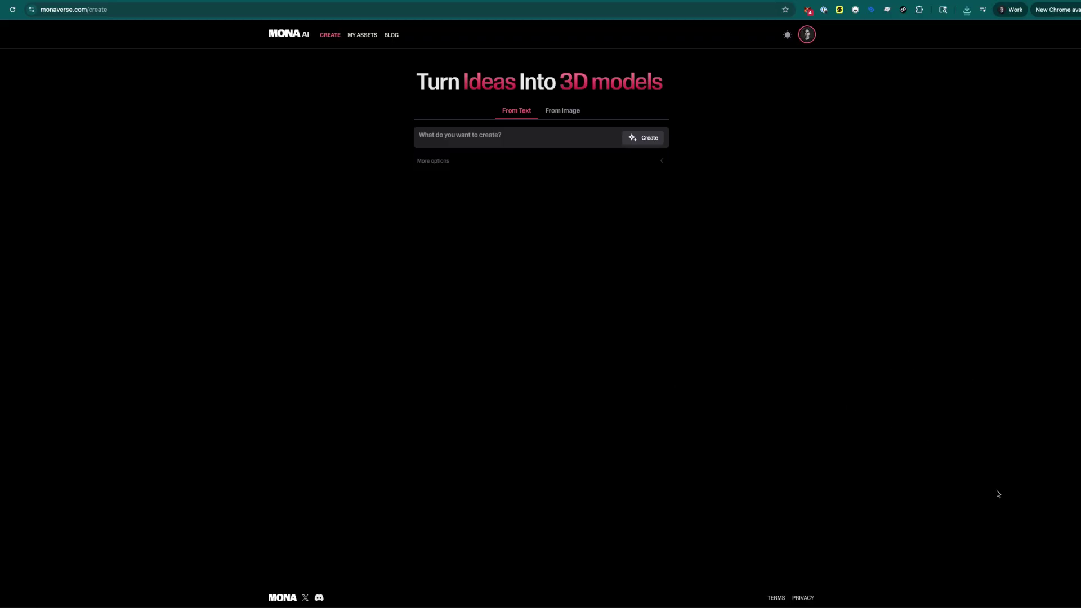
click(1068, 589)
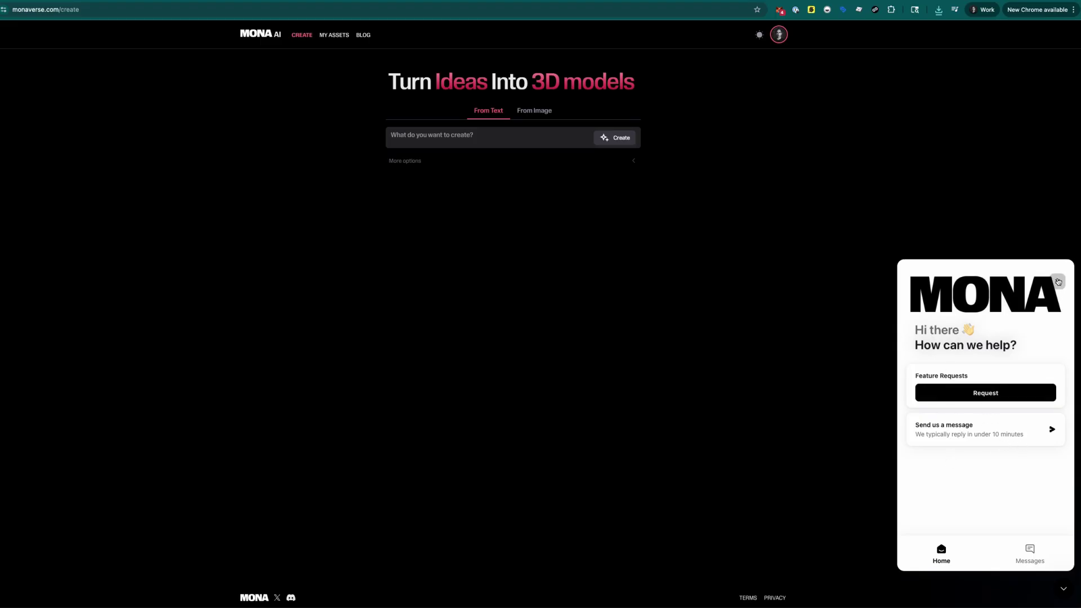
click(1057, 281)
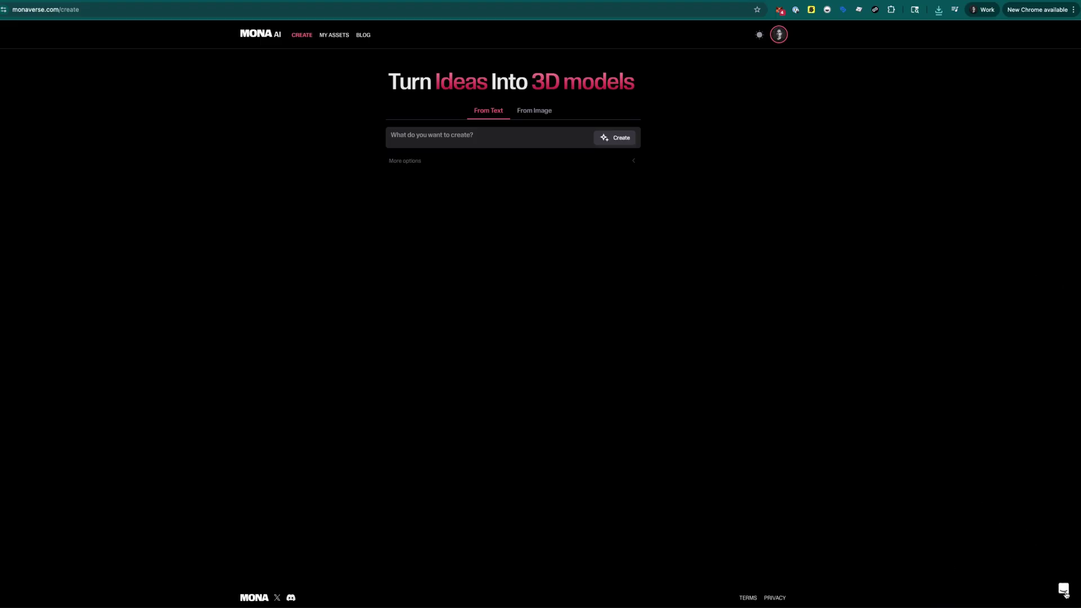
click(1063, 589)
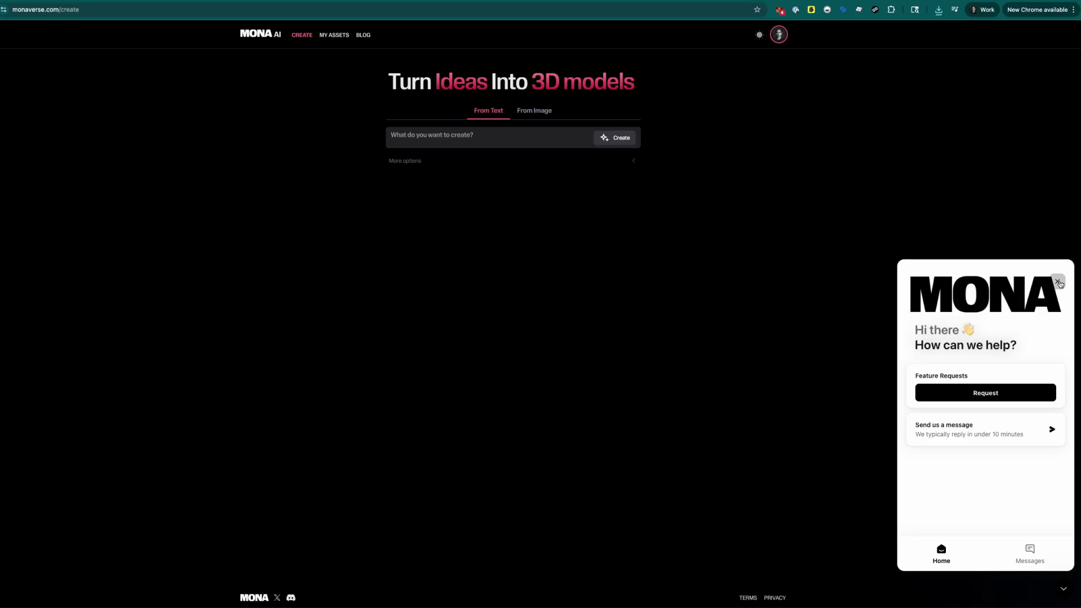
click(1057, 282)
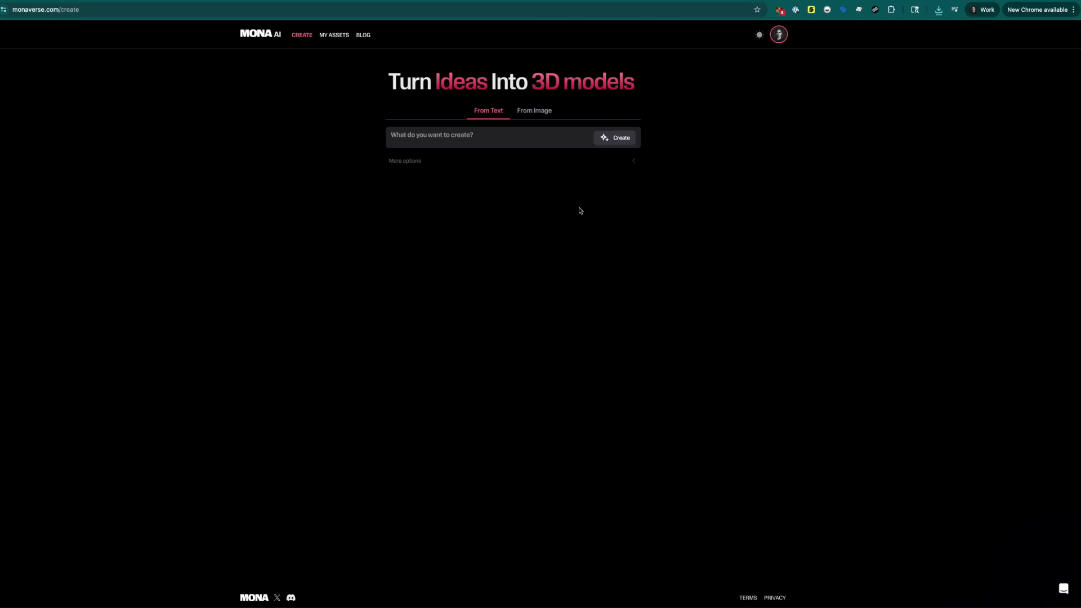